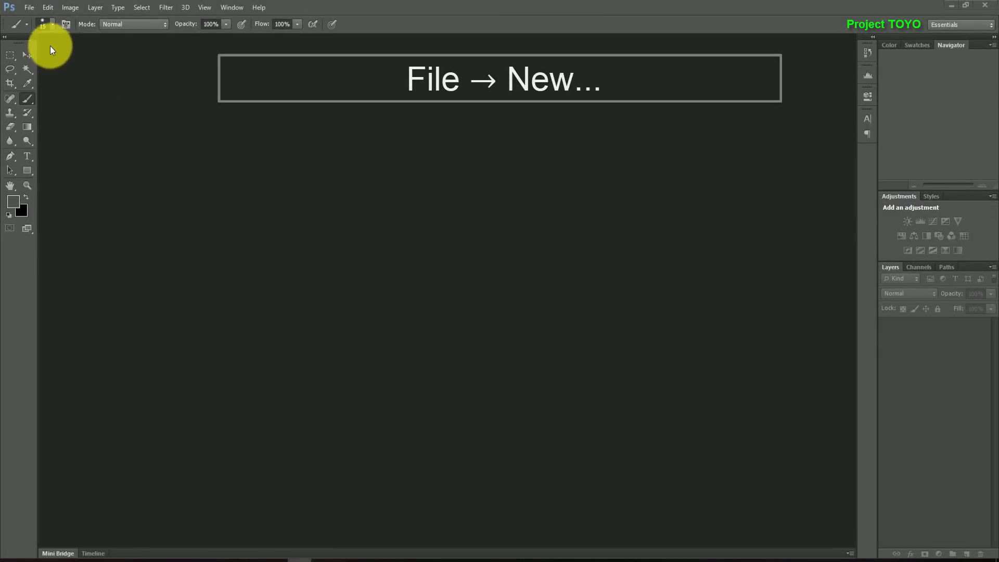
- Create a new 1920×1080 px, 72 ppi RGB document with a white background
left_click(30, 8)
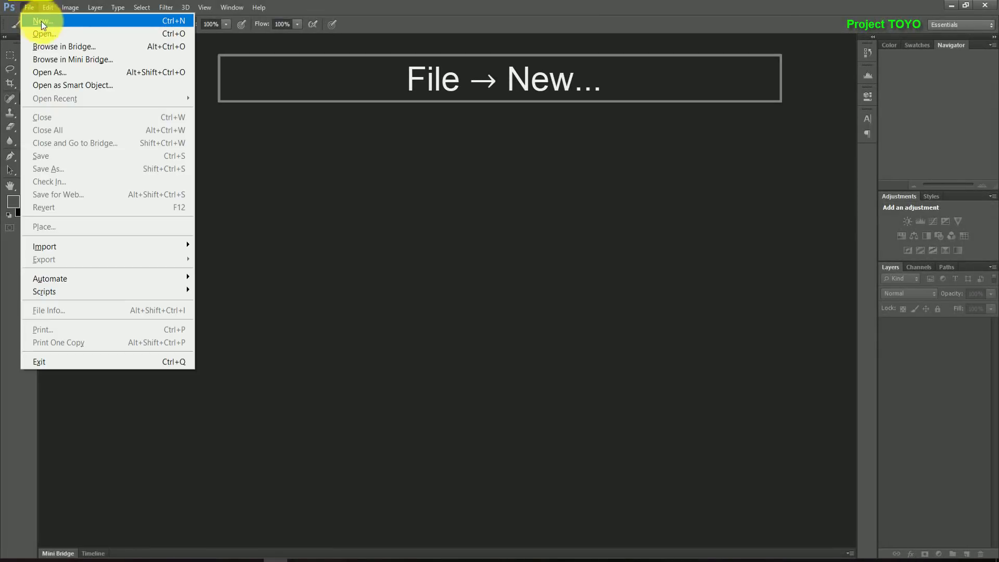
left_click(71, 22)
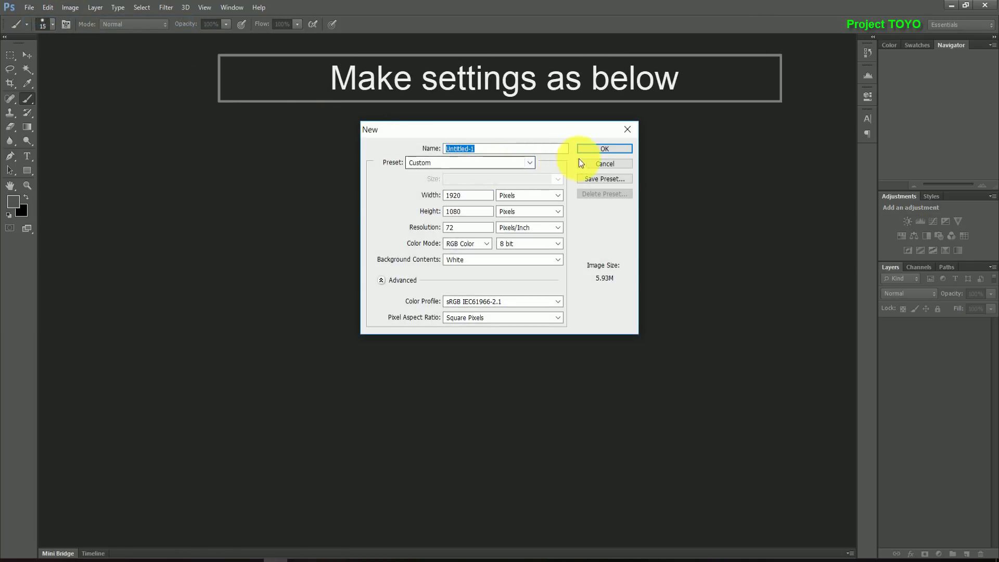
left_click(593, 150)
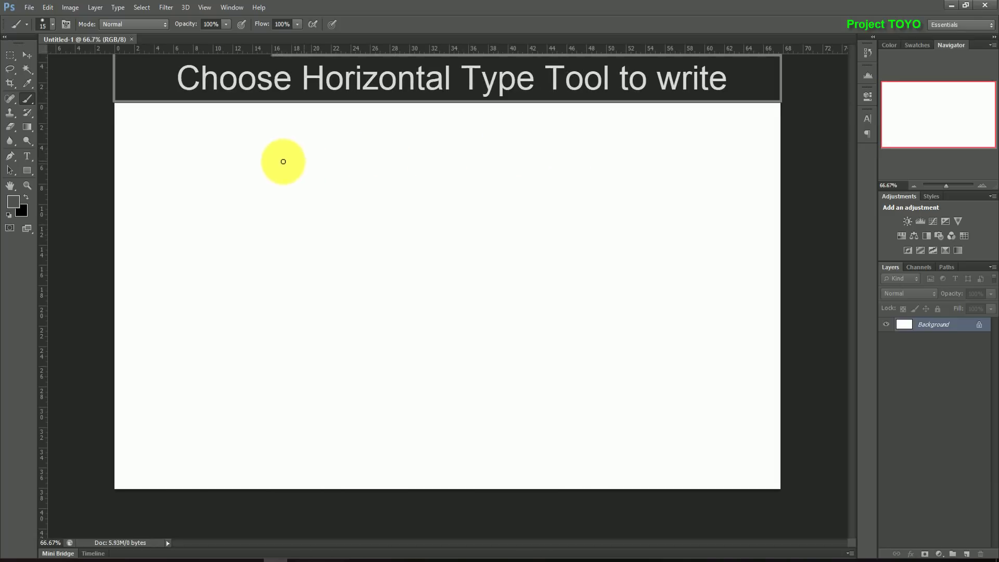
- Type 'AC' on the canvas in the AR DESTINE font
left_click(27, 155)
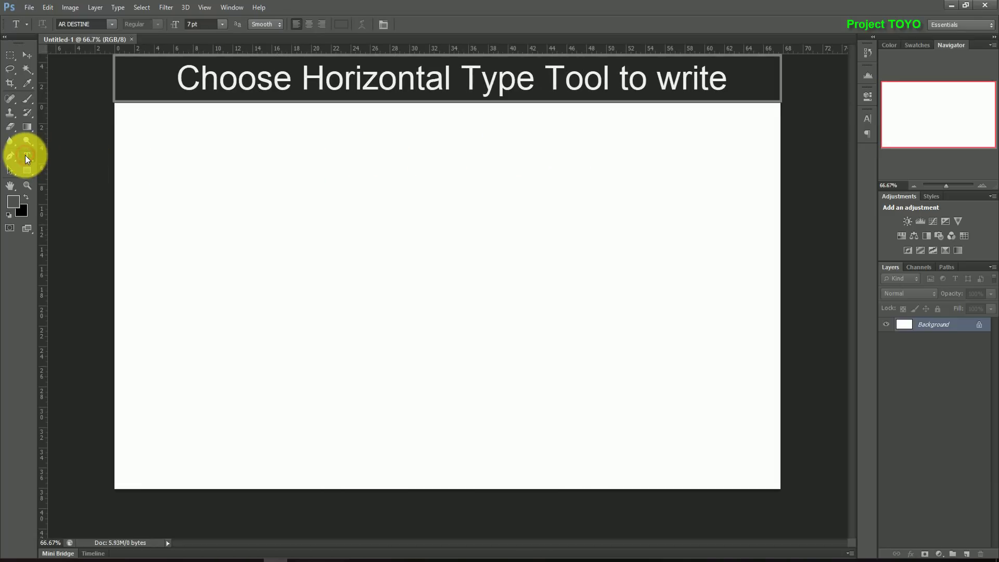
left_click(110, 24)
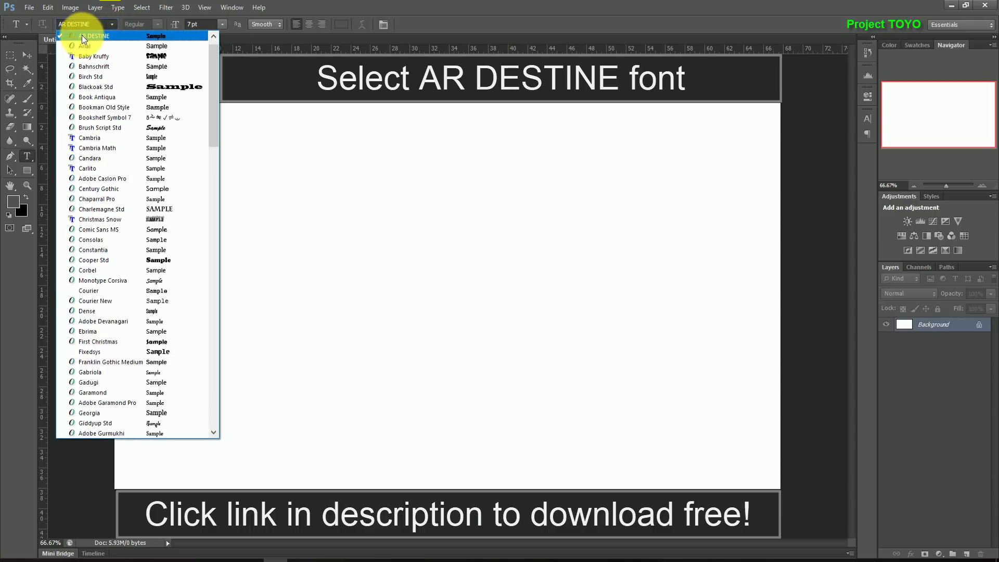
left_click(114, 35)
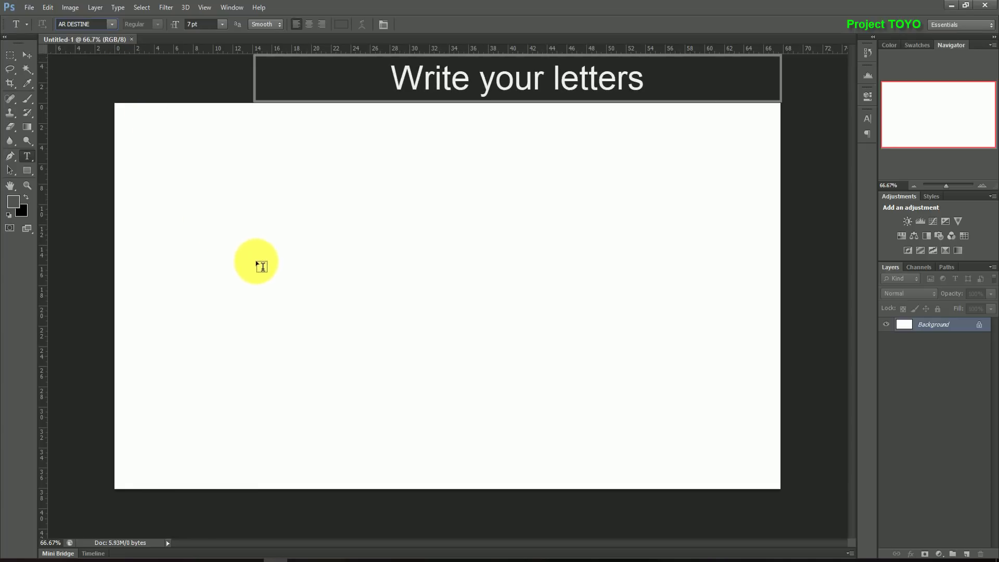
left_click(298, 285)
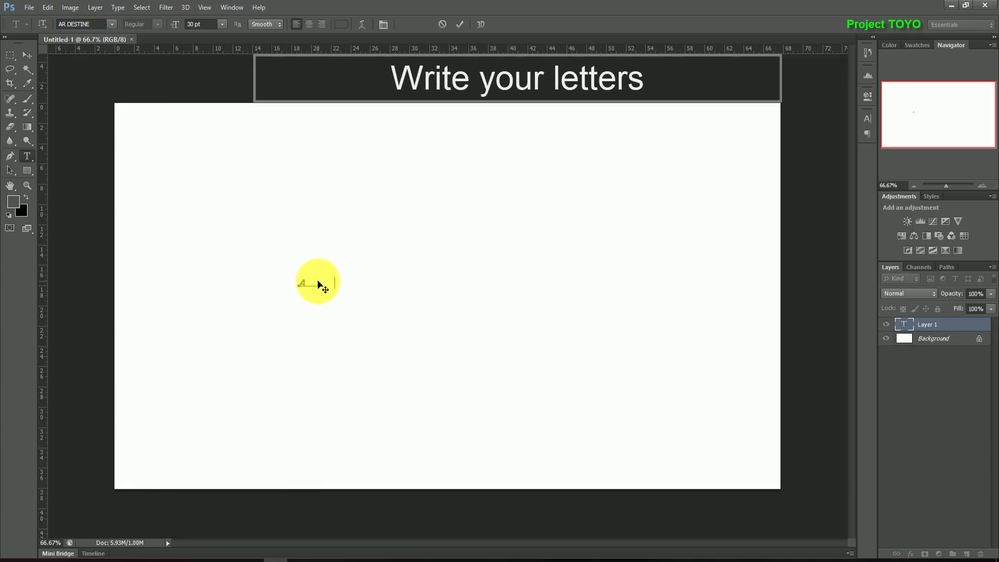
type("C")
key("ctrl+Return")
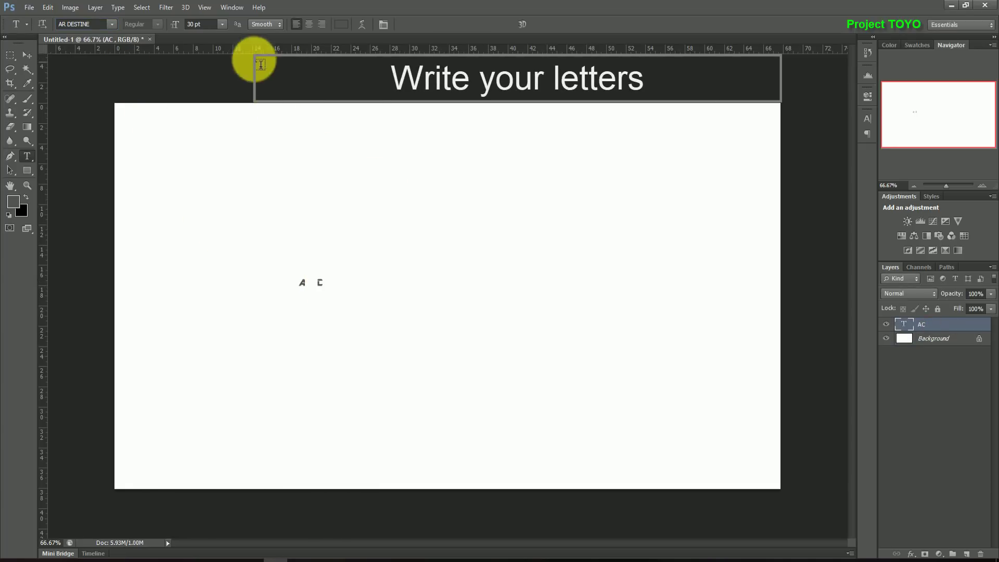
- Set the AC text's tracking to -10 and its size to 150 pt
left_click(221, 24)
left_click(230, 222)
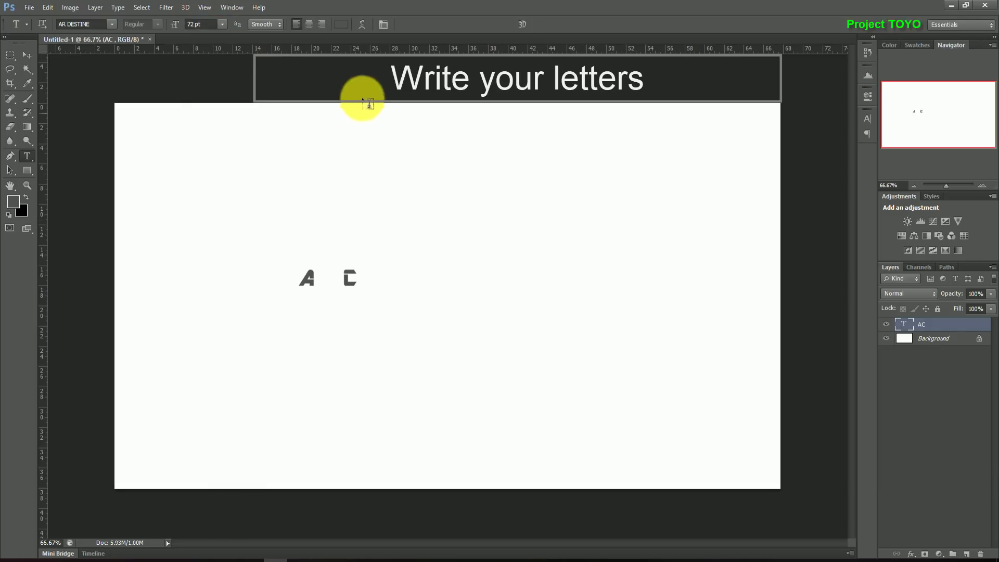
left_click(383, 24)
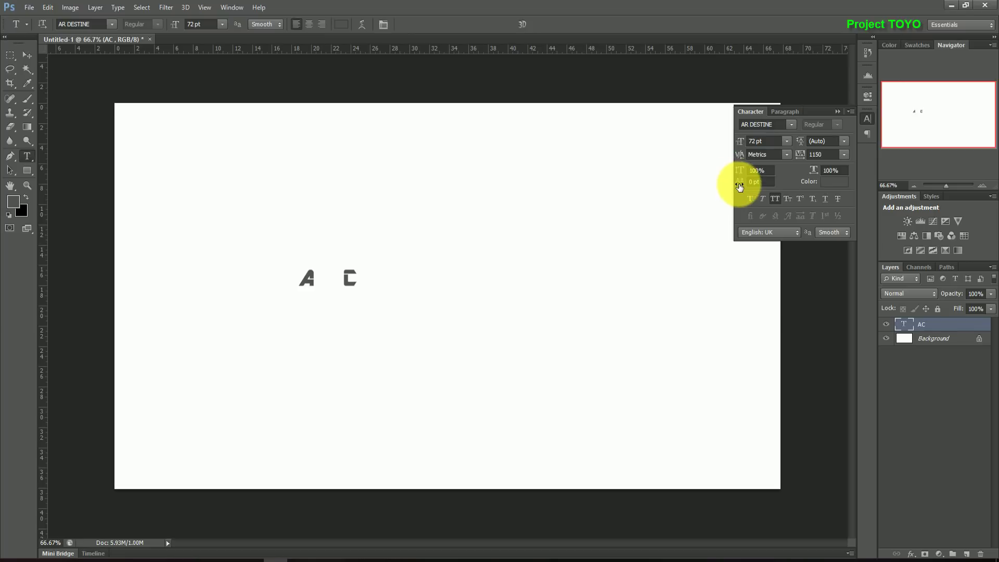
left_click(843, 154)
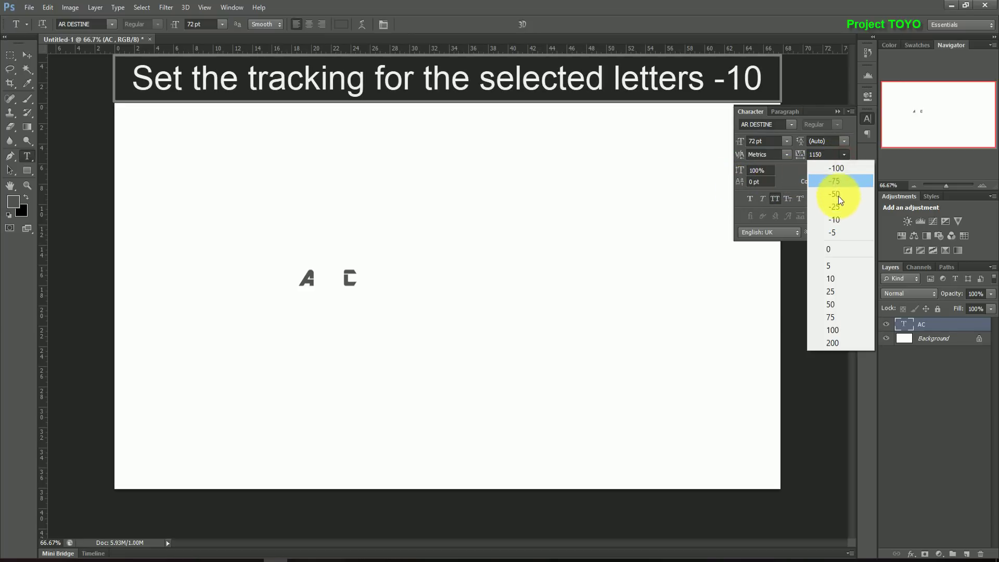
left_click(837, 220)
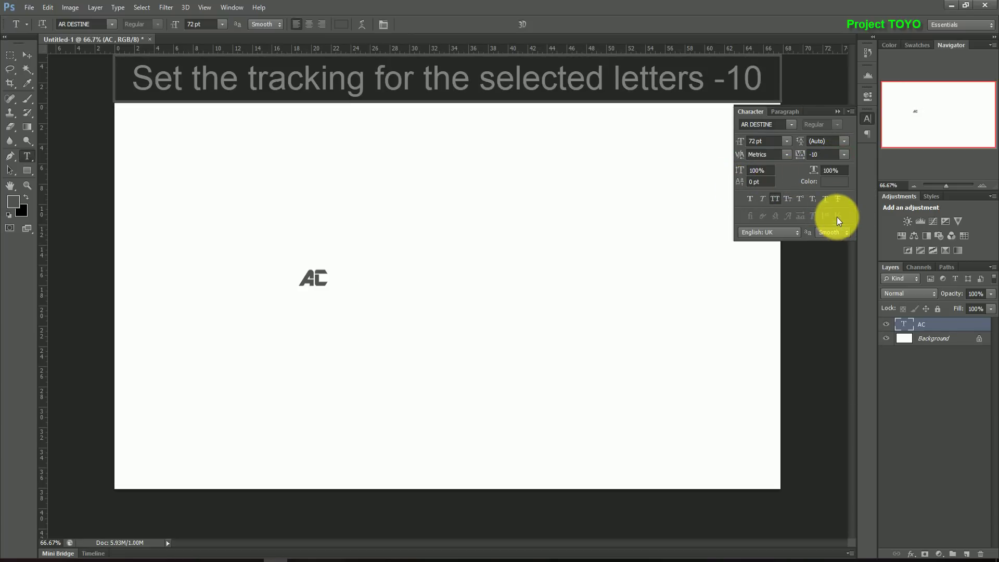
left_click(785, 141)
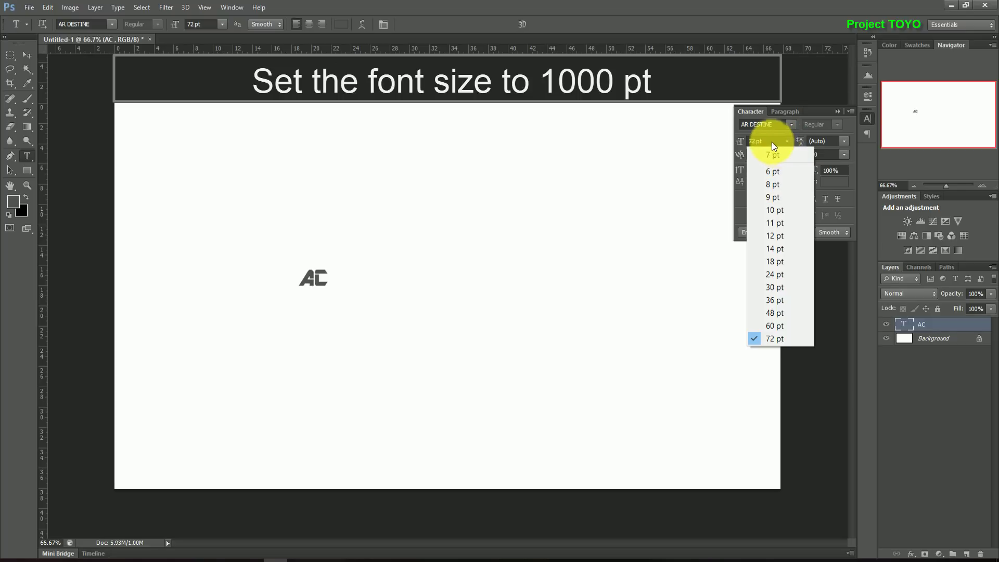
left_click(773, 141)
type("150")
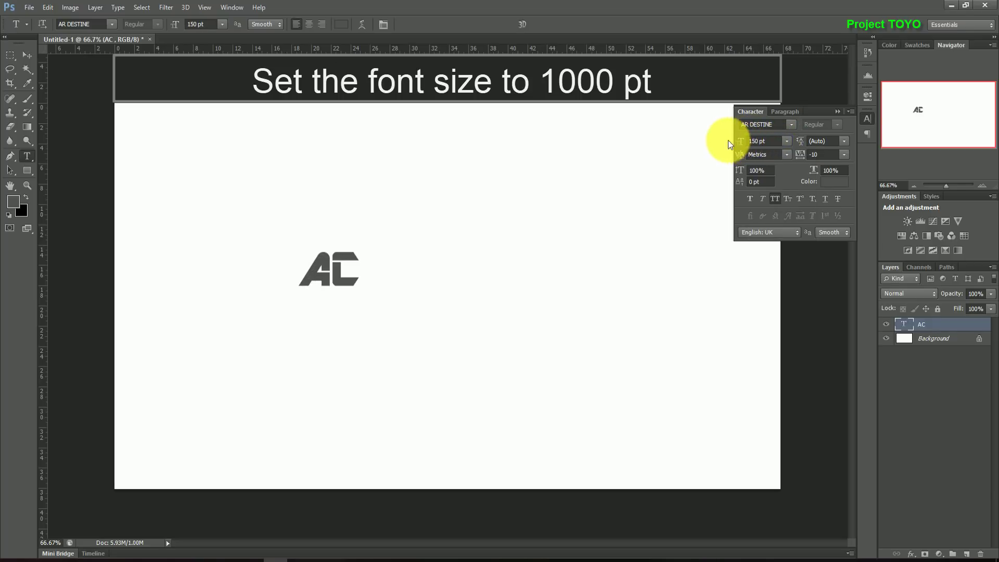
- Scale the AC text proportionally to about 594% and position it on the canvas
left_click(29, 54)
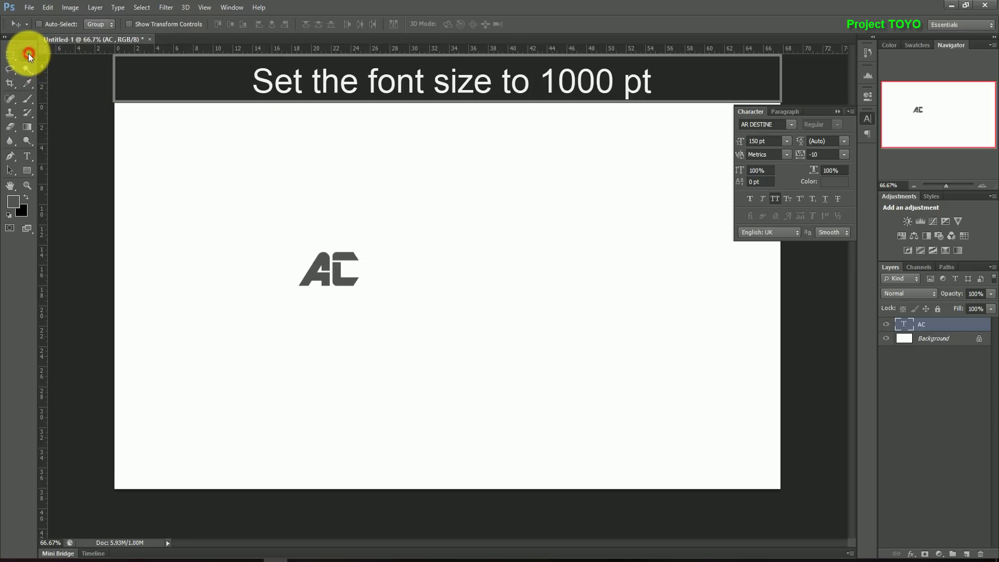
left_click(129, 25)
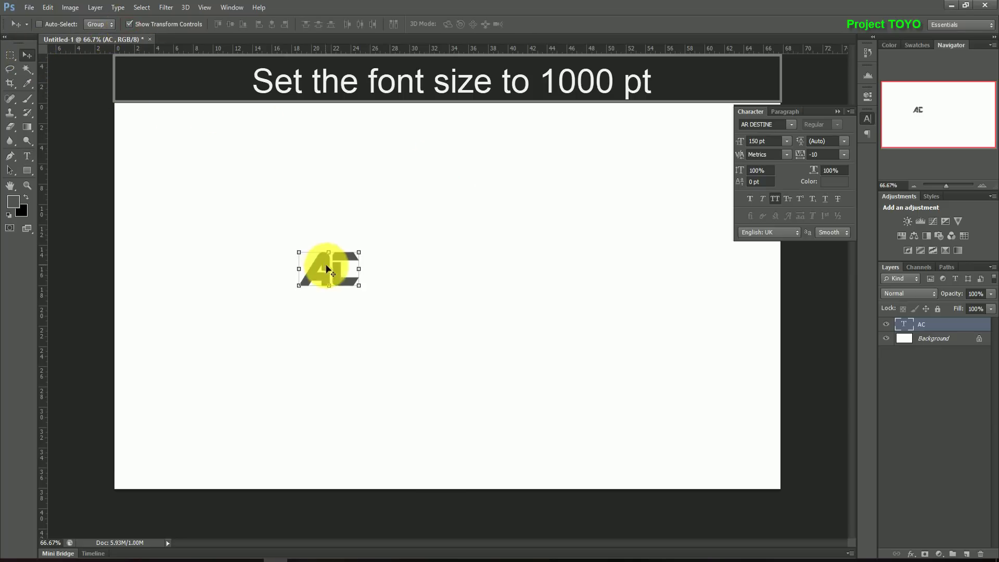
mouse_move(358, 286)
left_mouse_down()
mouse_move(440, 330)
mouse_move(411, 296)
mouse_move(649, 178)
left_mouse_up()
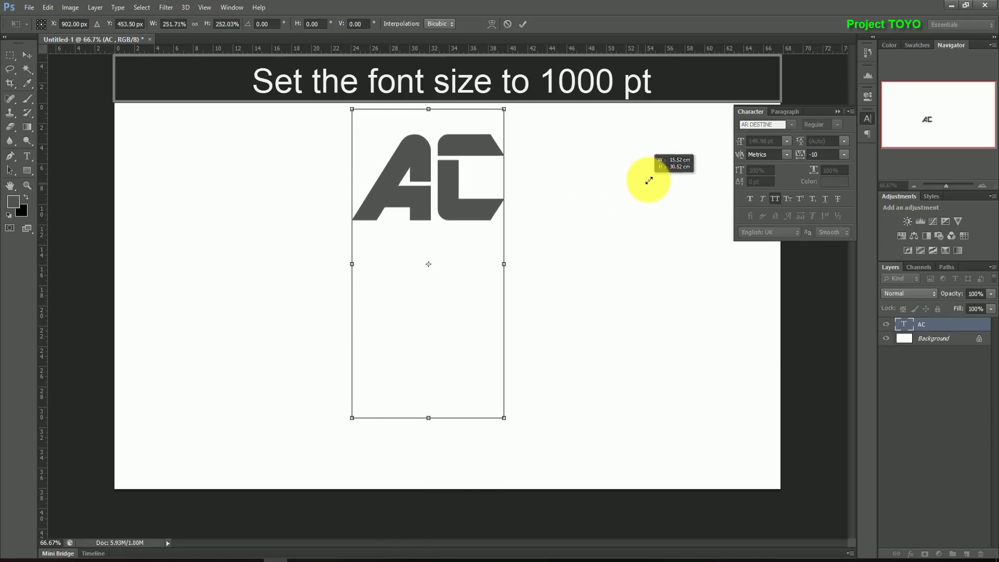
left_click(194, 25)
left_click_drag(507, 418, 991, 559)
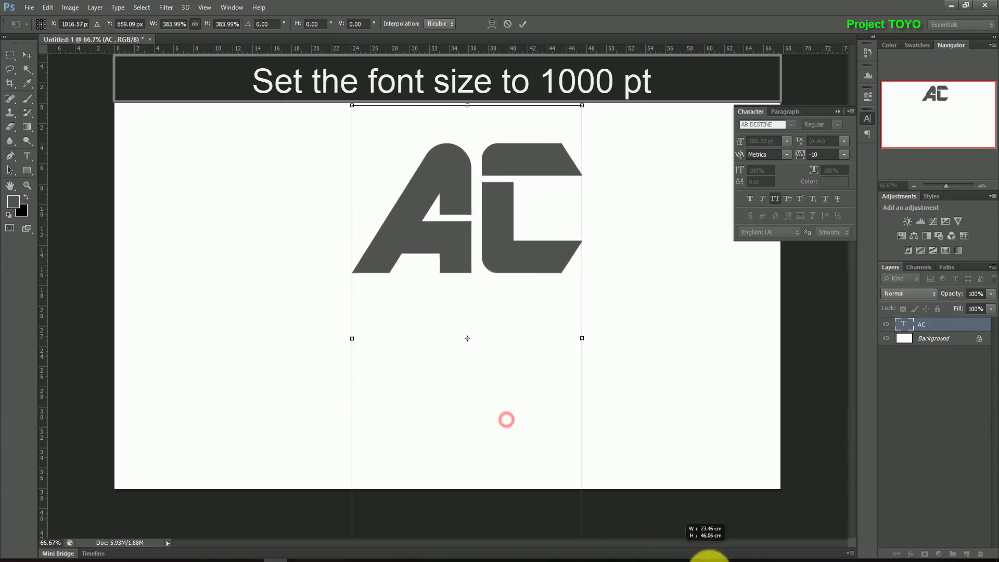
left_click_drag(585, 293, 510, 310)
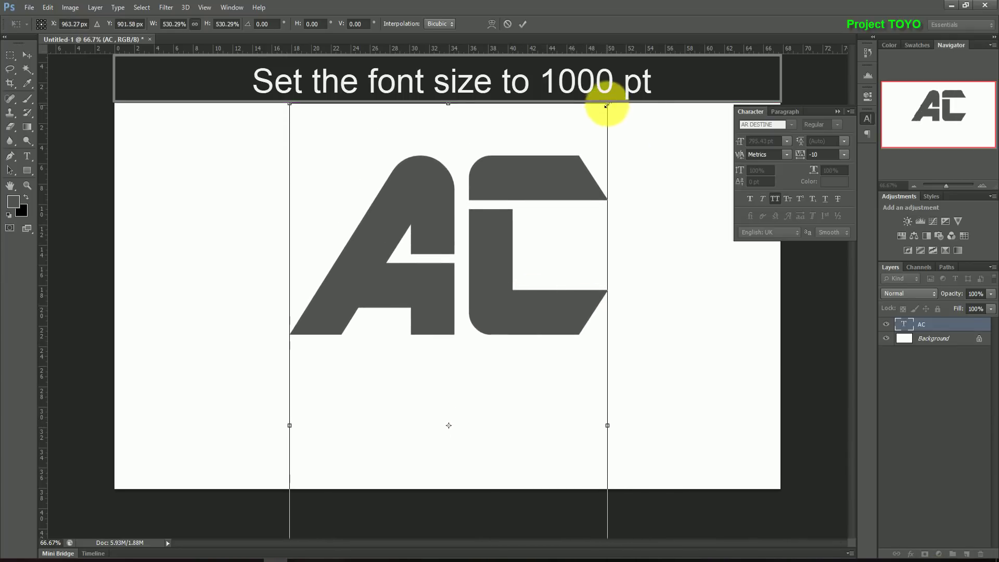
left_click_drag(607, 103, 677, 57)
left_click_drag(526, 220, 516, 277)
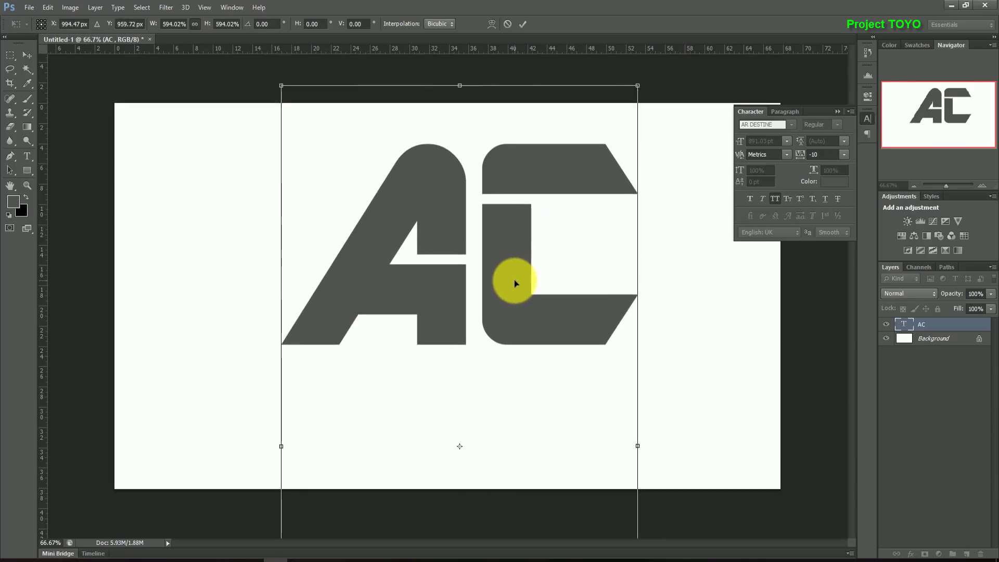
key("Return")
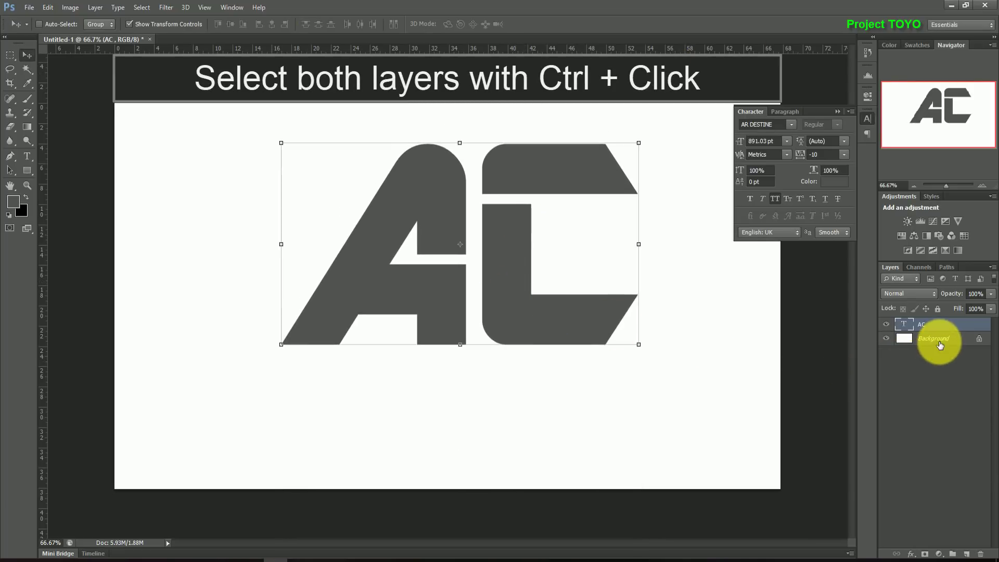
- Align the AC text to the canvas's vertical and horizontal centres, then select only the AC layer
left_click(939, 343, "ctrl")
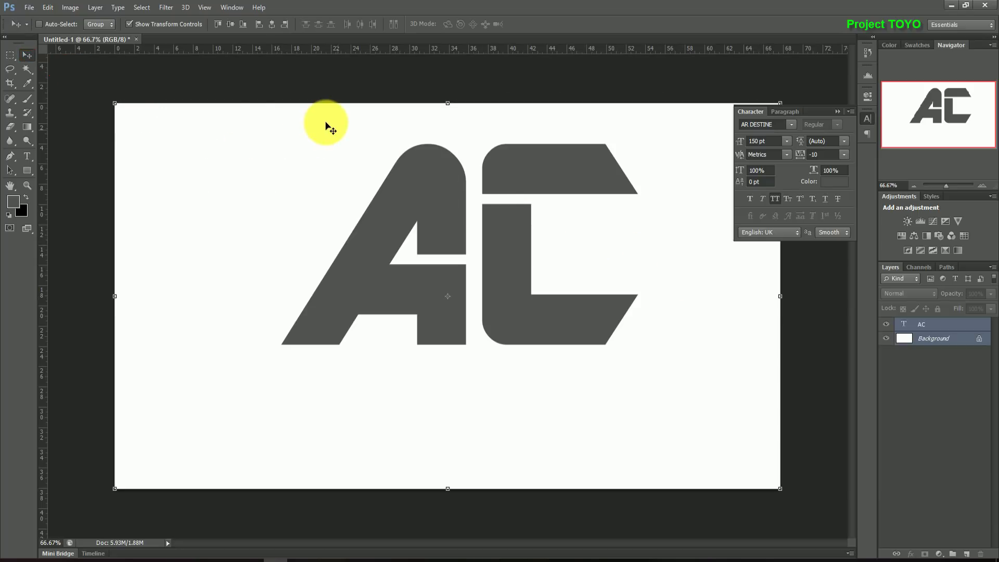
left_click(229, 27)
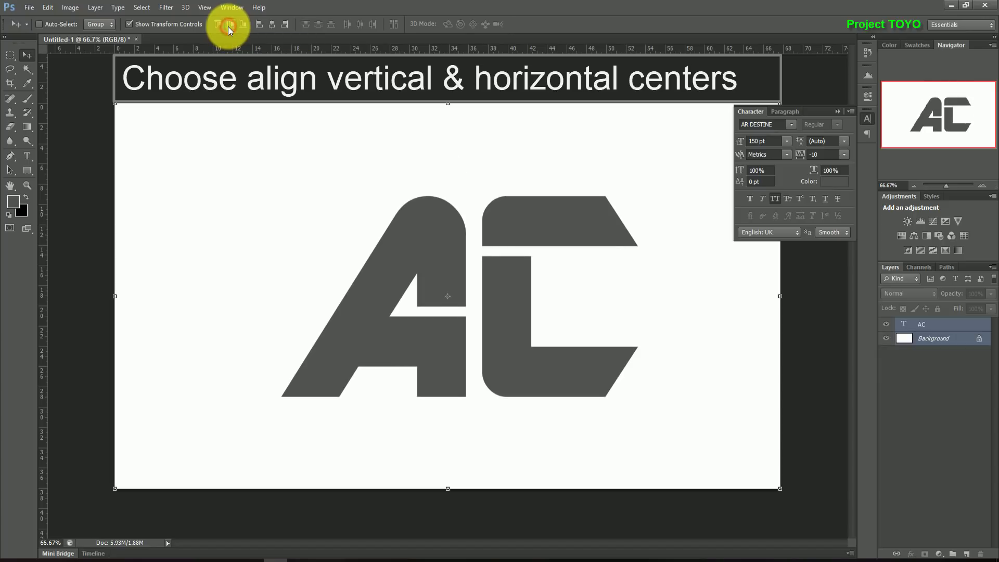
left_click(272, 26)
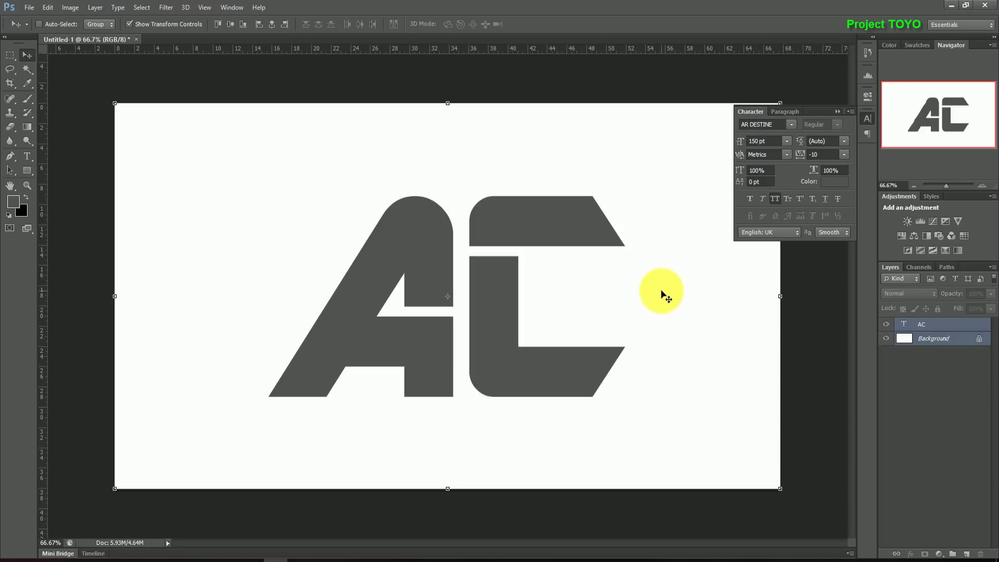
left_click(916, 340)
left_click(944, 330)
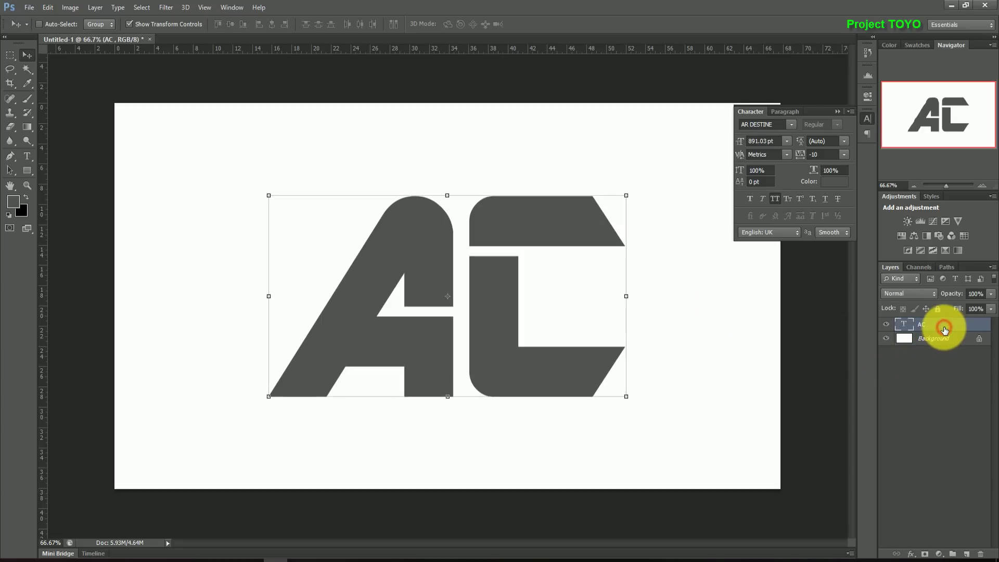
- Change the AC text colour to solid black (000000)
left_click(29, 155)
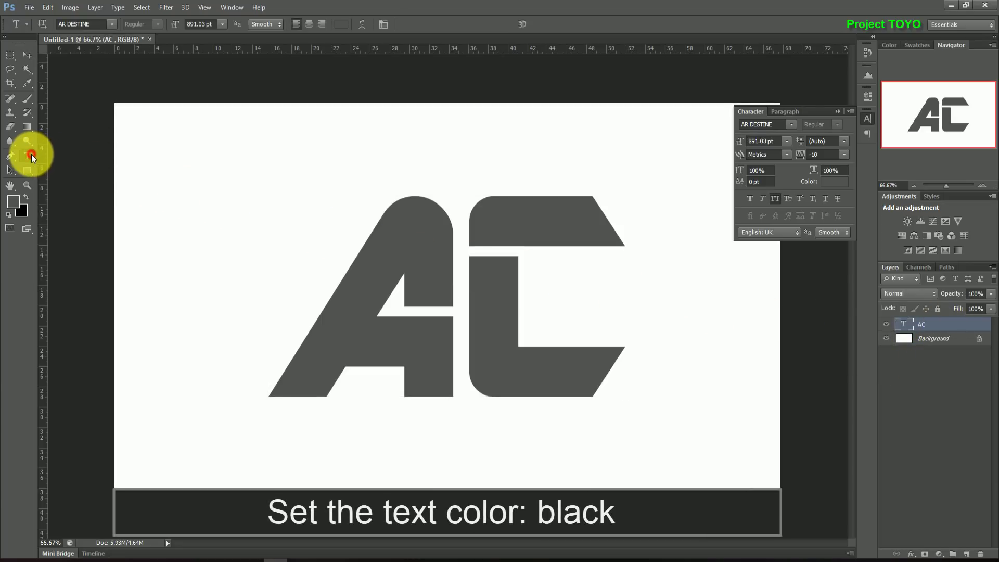
left_click(341, 24)
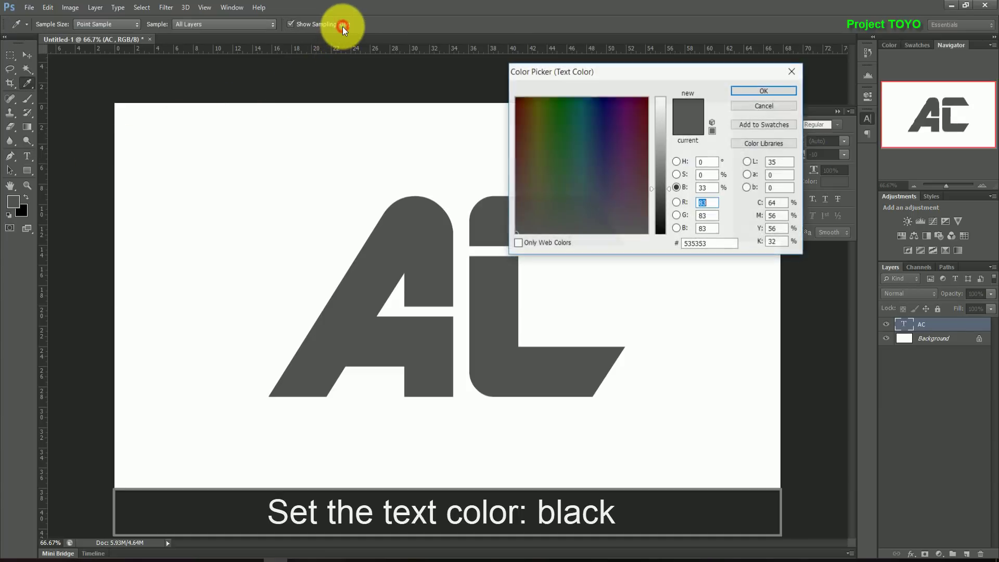
left_click(665, 188)
left_click_drag(663, 199, 665, 246)
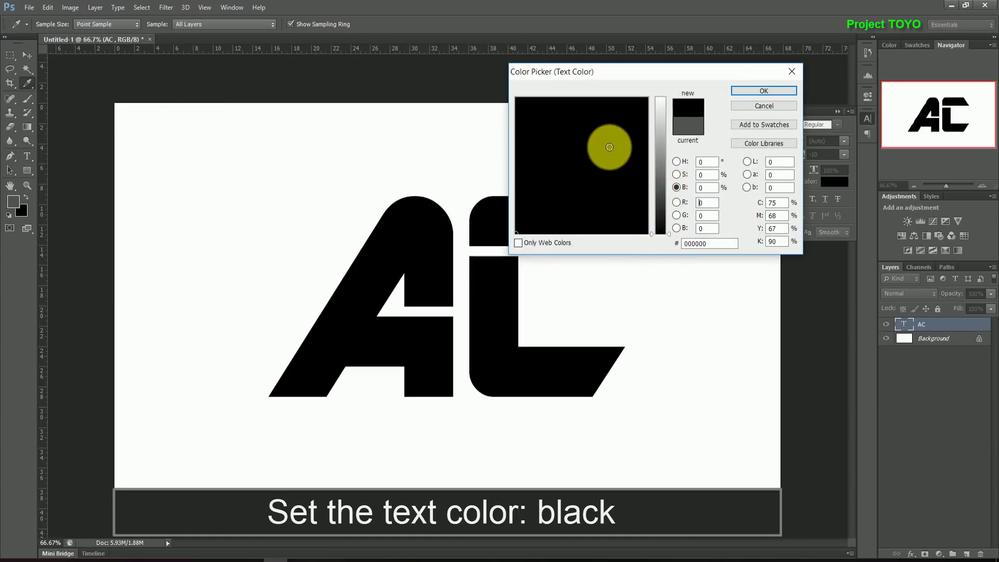
left_click(750, 91)
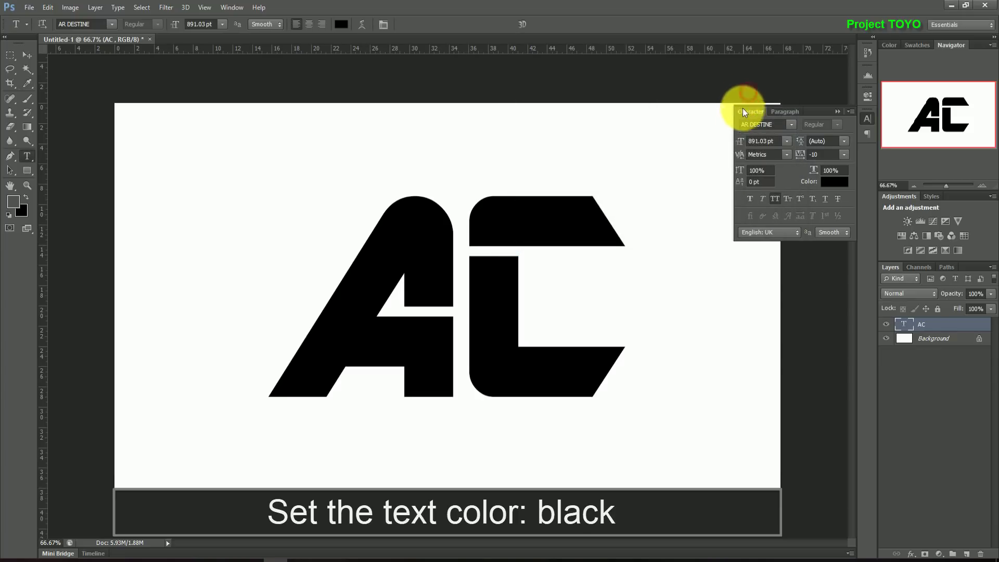
- Turn the AC text layer into a New 3D Extrusion and accept the 3D workspace
right_click(933, 327)
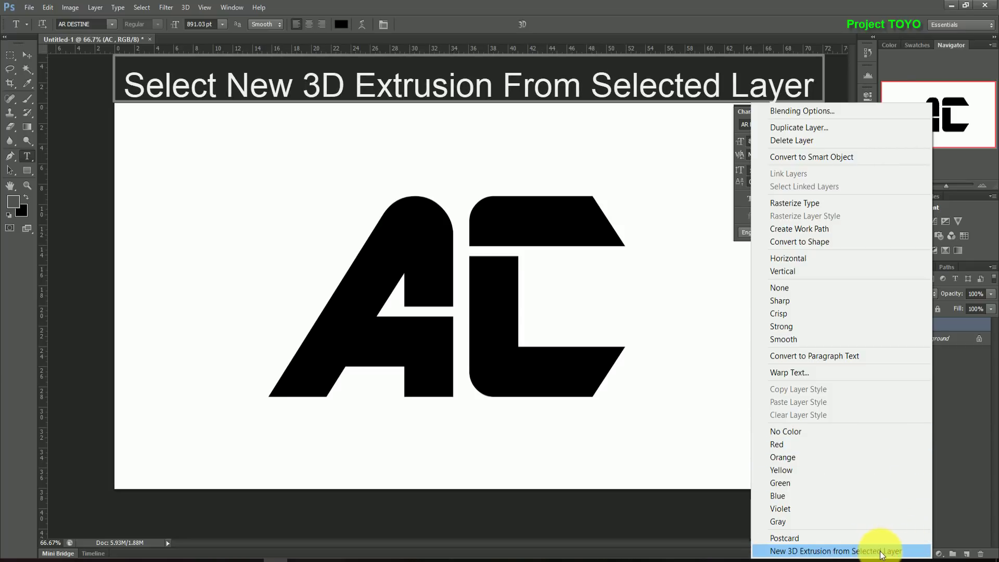
left_click(910, 552)
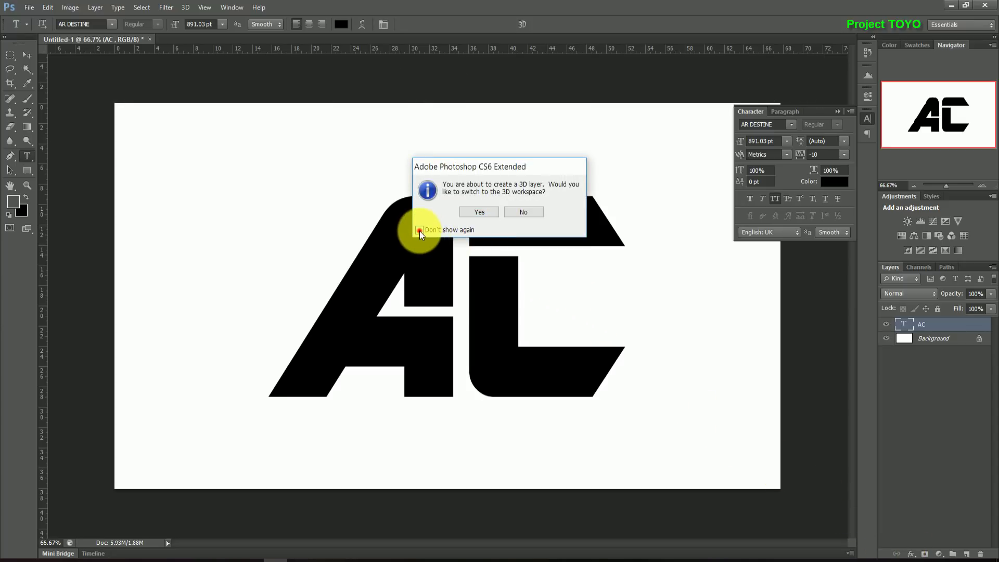
left_click(477, 211)
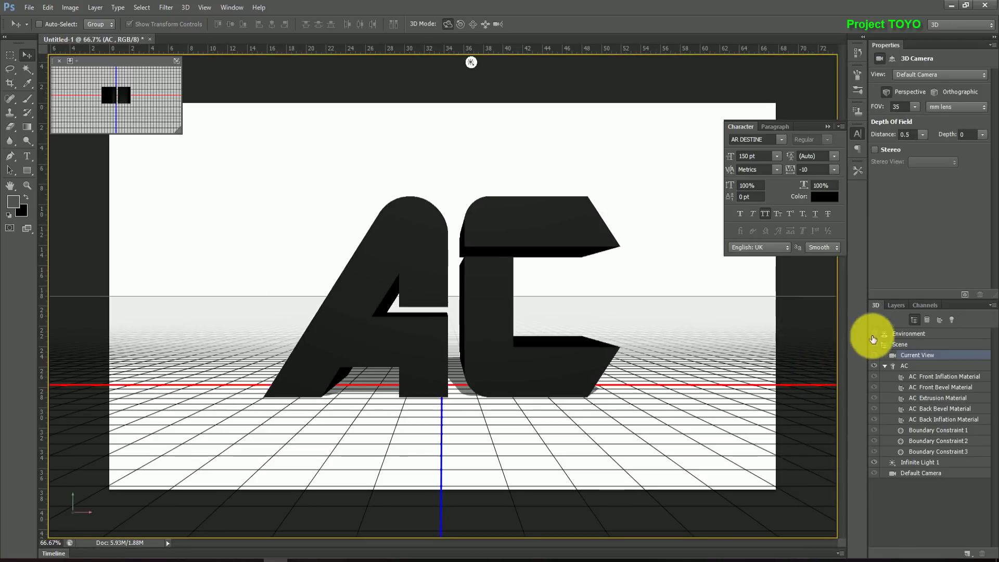
- Convert the Background layer into a 3D Postcard, then reselect the AC layer
left_click(897, 305)
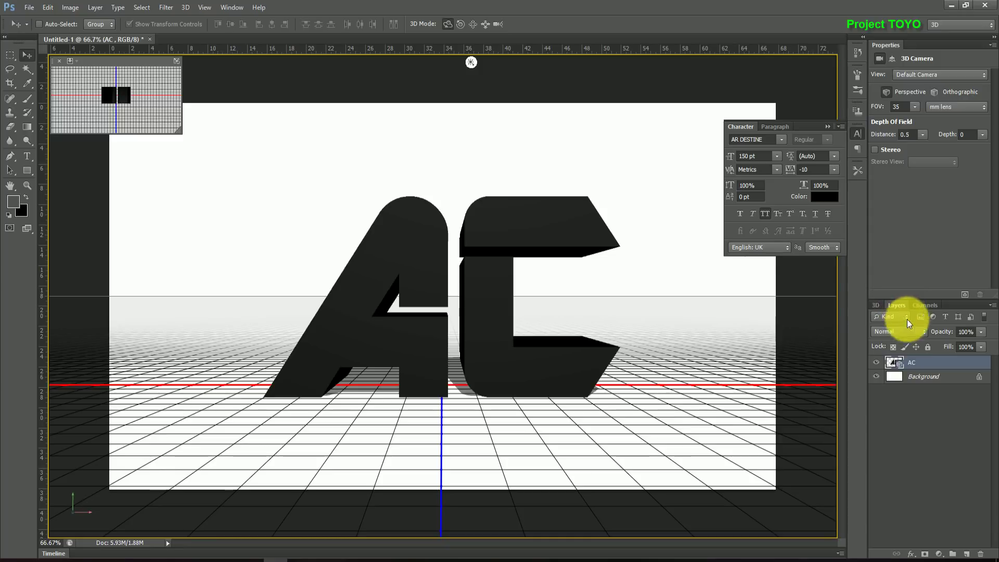
left_click(924, 378)
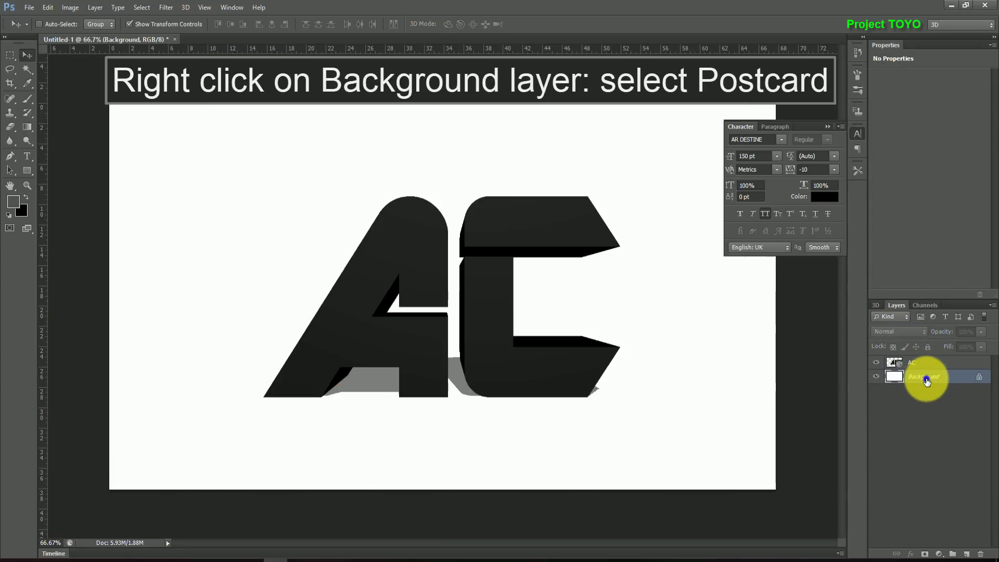
right_click(927, 381)
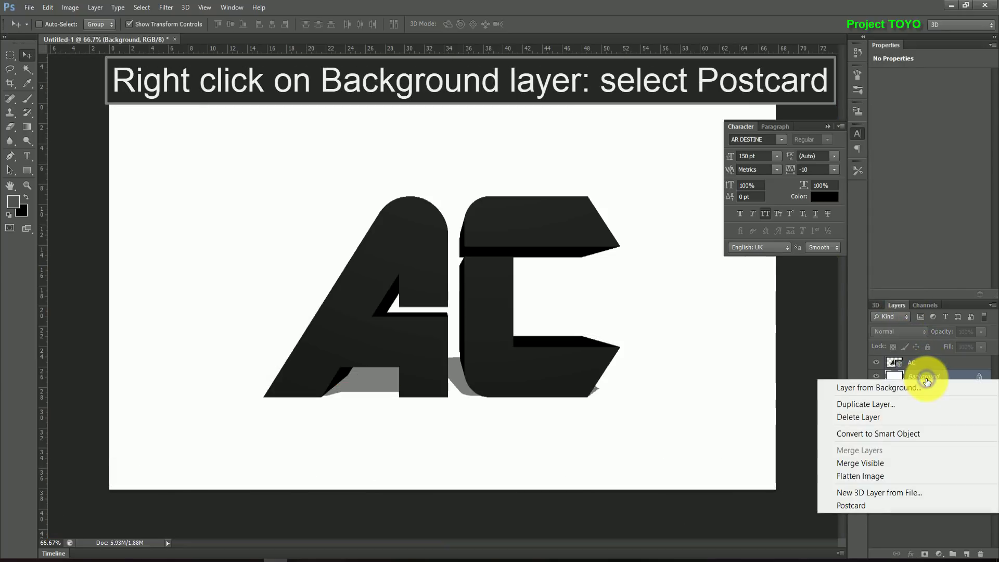
left_click(901, 508)
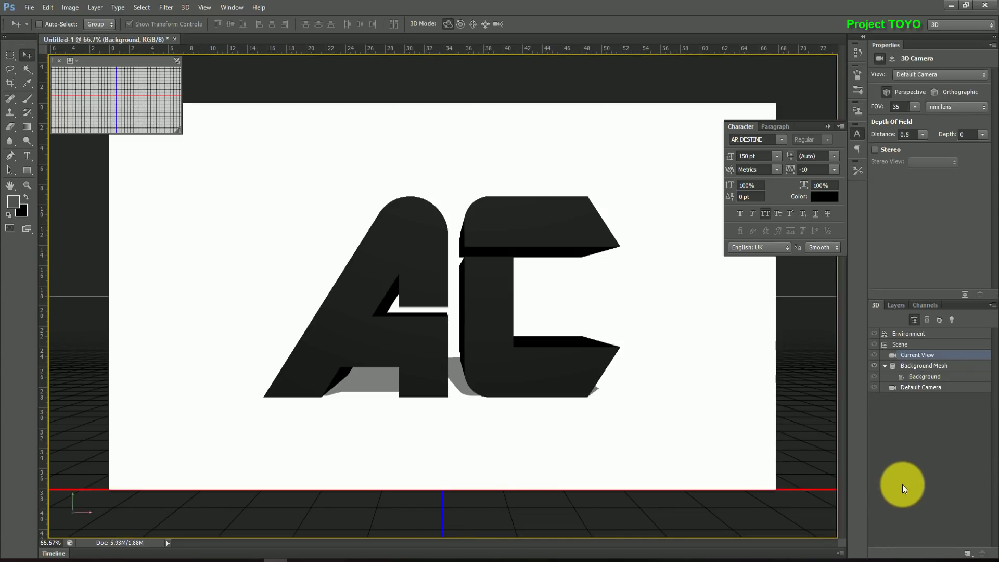
left_click(894, 306)
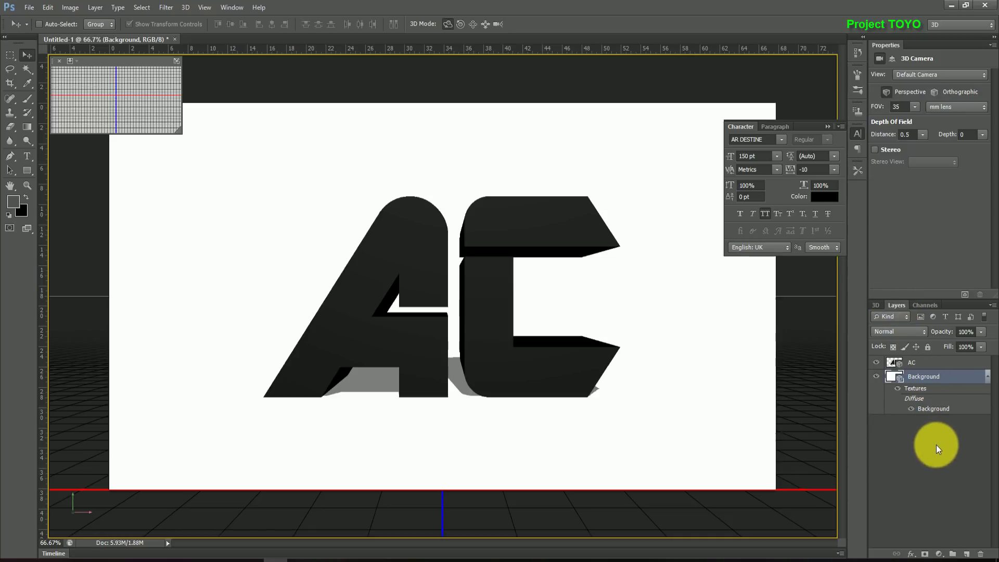
left_click(932, 364)
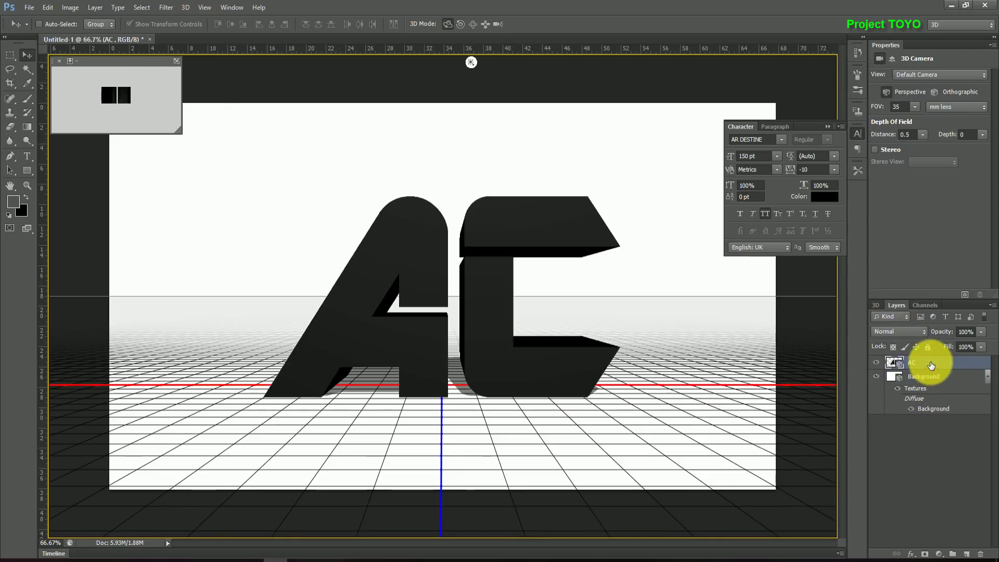
- Apply the gold preset material to the AC Front Inflation Material
left_click(876, 305)
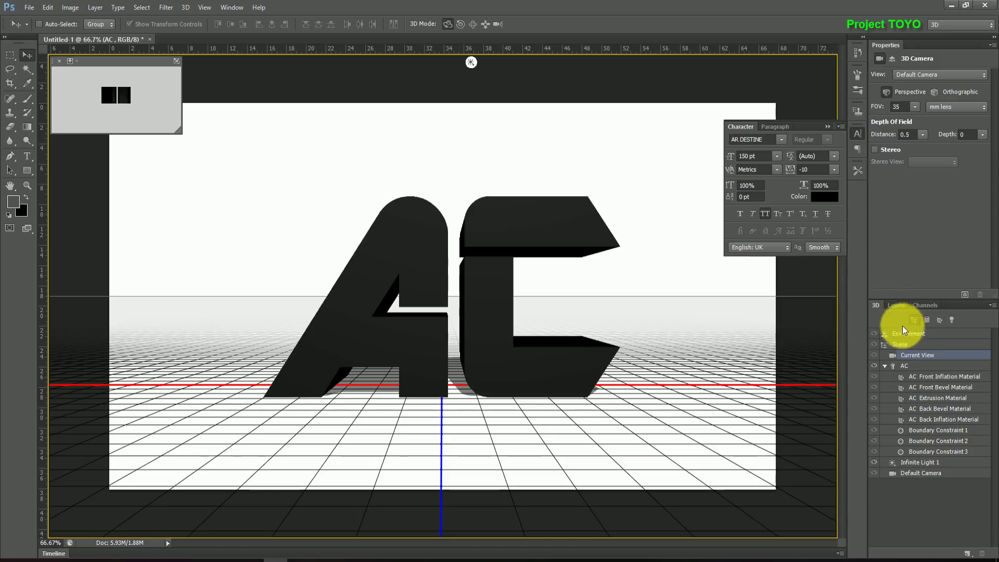
left_click(941, 374)
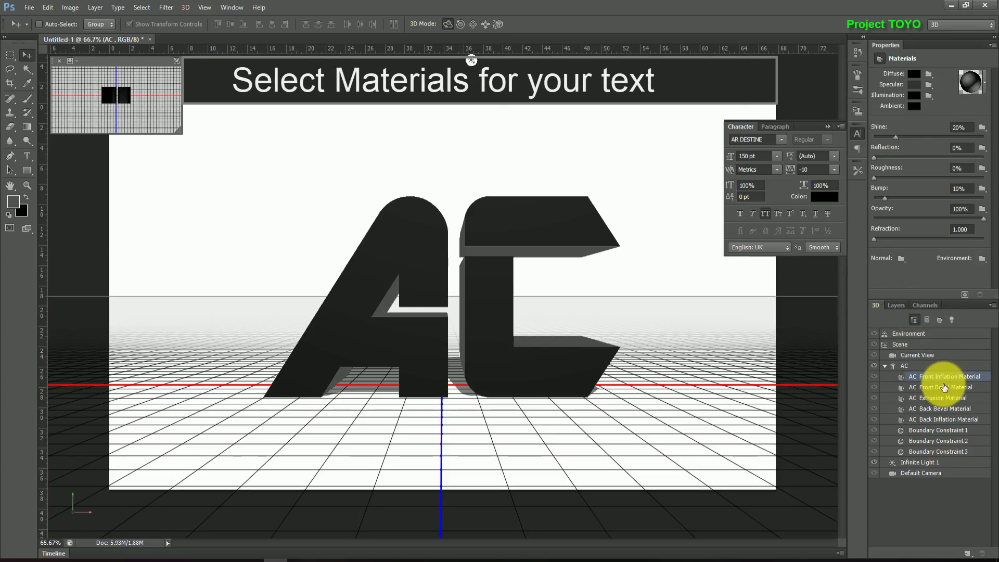
left_click(984, 89)
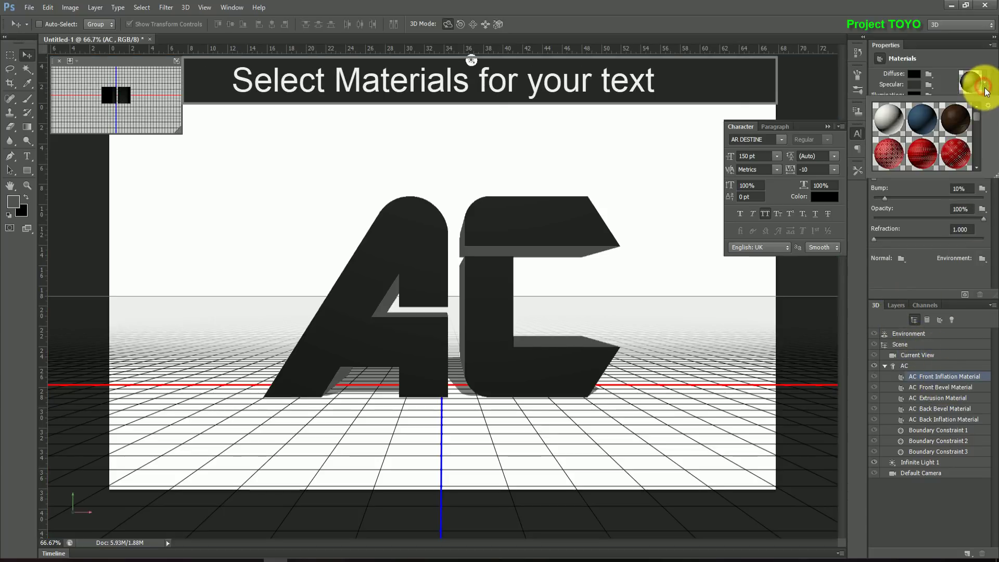
scroll(979, 130, "down", 2)
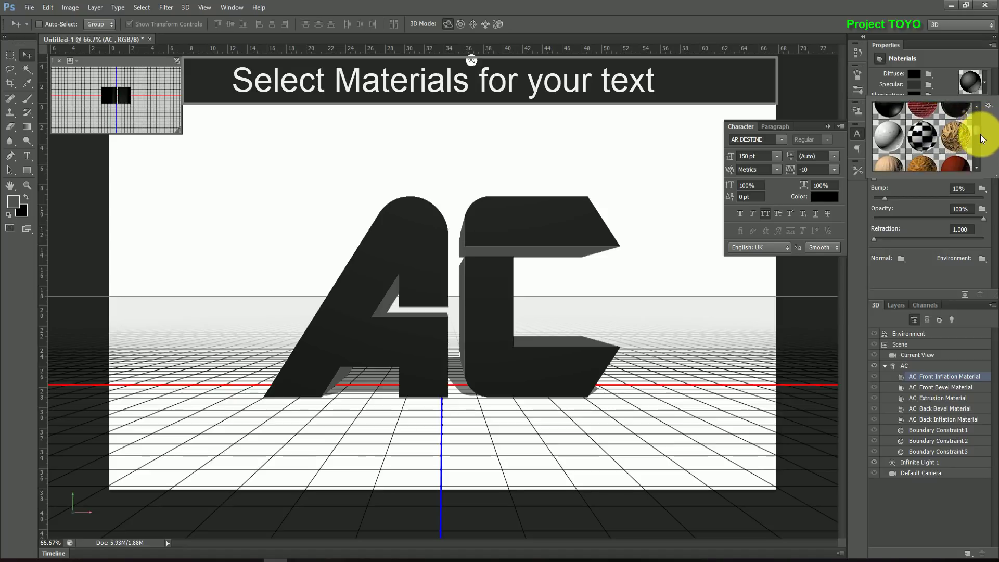
scroll(973, 134, "down", 2)
scroll(966, 138, "down", 2)
scroll(978, 138, "down", 2)
scroll(985, 154, "down", 1)
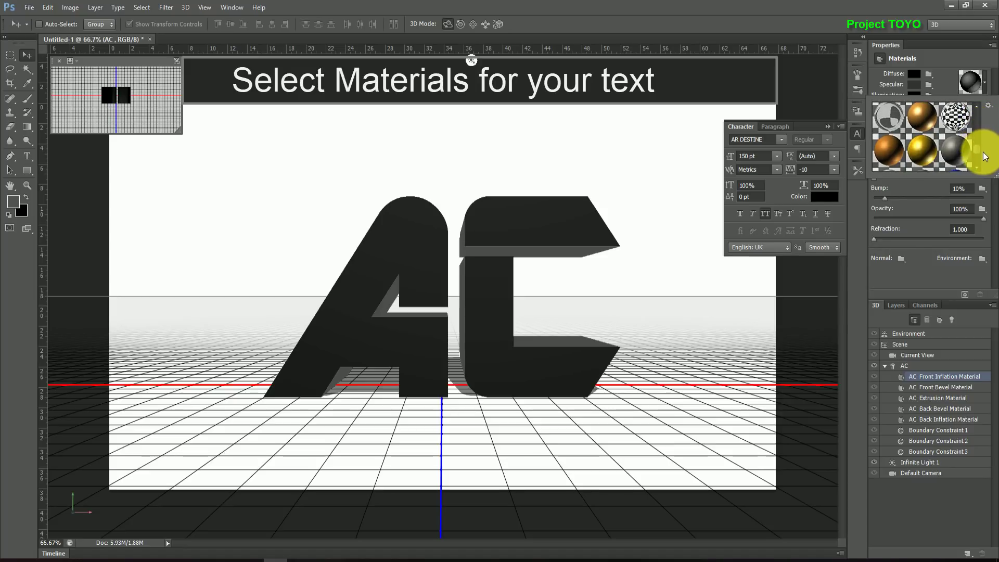
scroll(985, 154, "down", 1)
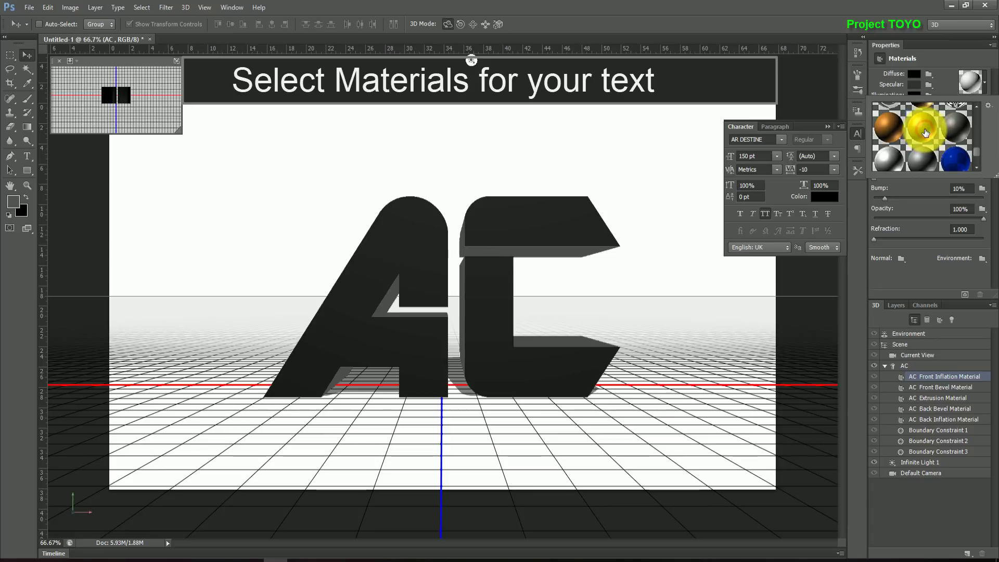
left_click(925, 133)
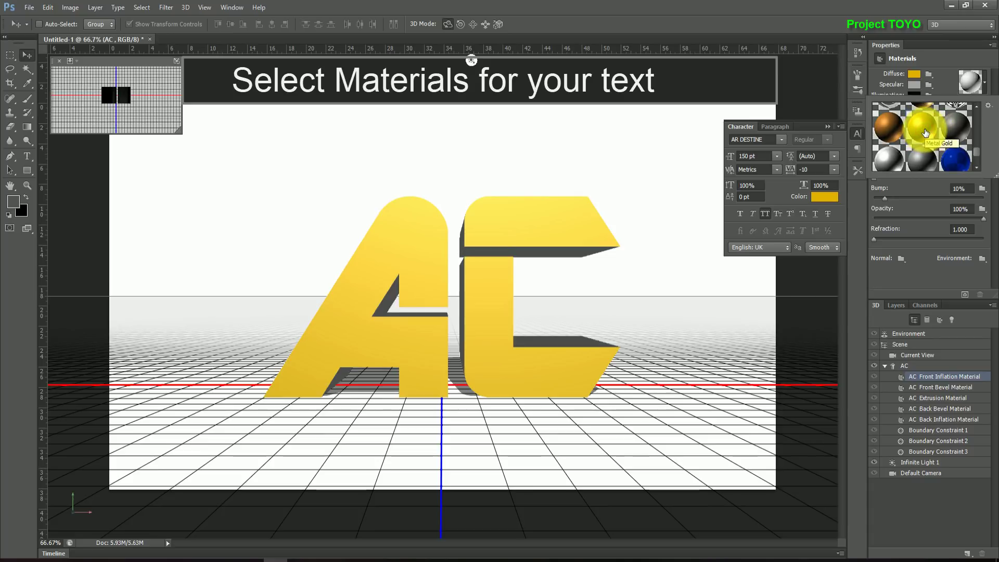
left_click(985, 88)
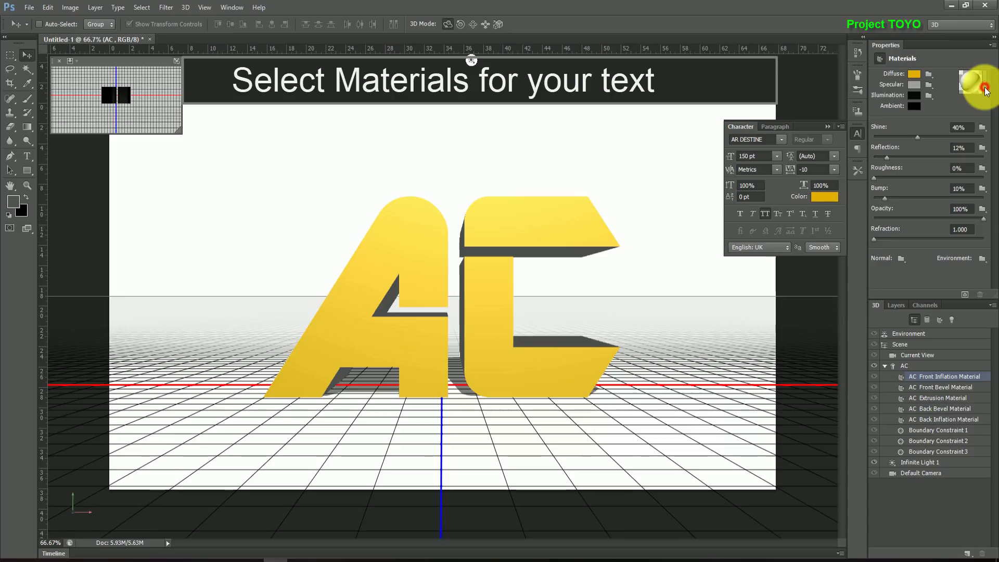
- Give the AC Extrusion Material an orange-gold preset for the sides
left_click(941, 398)
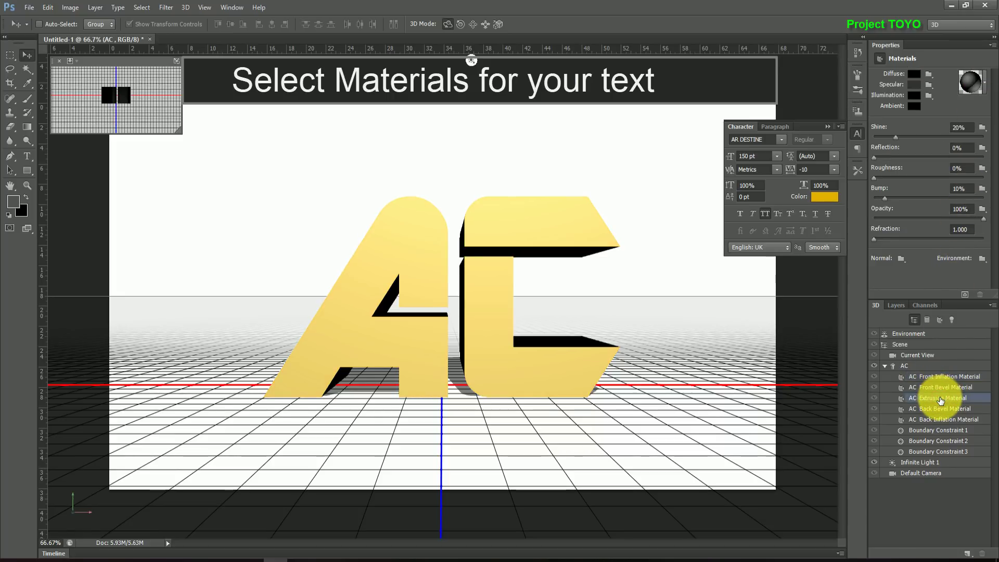
left_click(982, 84)
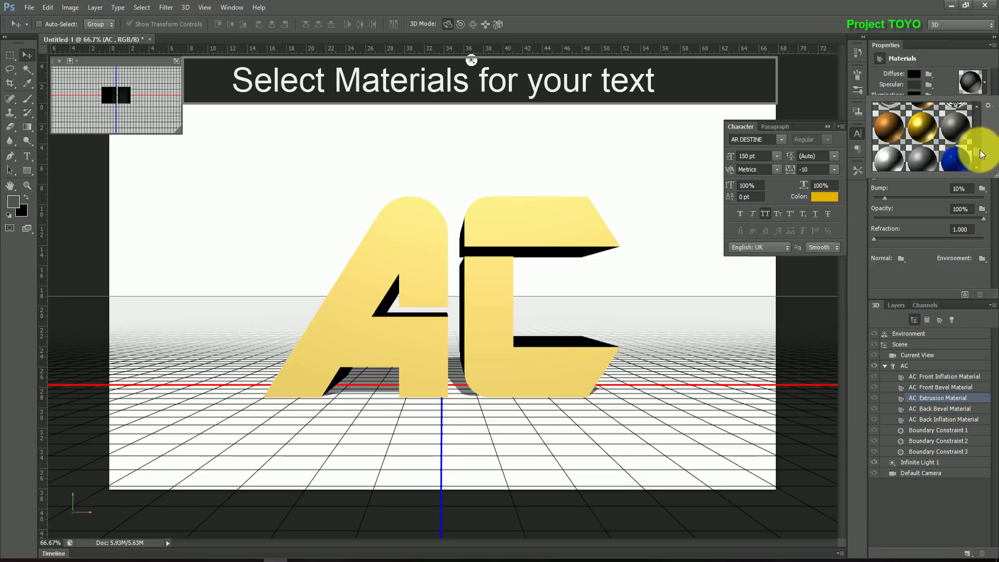
scroll(976, 151, "down", 2)
scroll(978, 159, "down", 2)
scroll(978, 153, "down", 2)
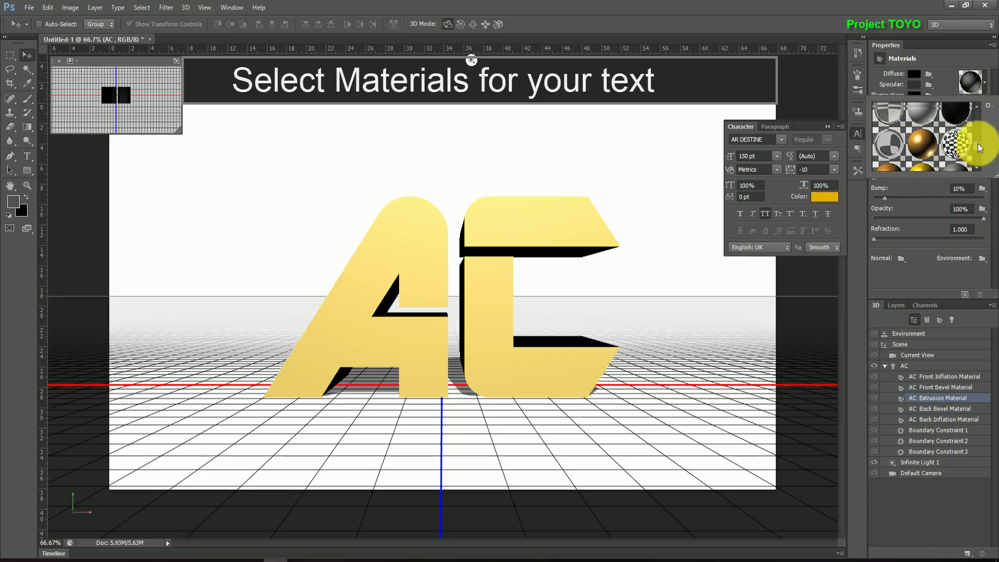
scroll(978, 150, "down", 2)
scroll(979, 143, "down", 2)
scroll(979, 140, "down", 2)
scroll(981, 131, "down", 2)
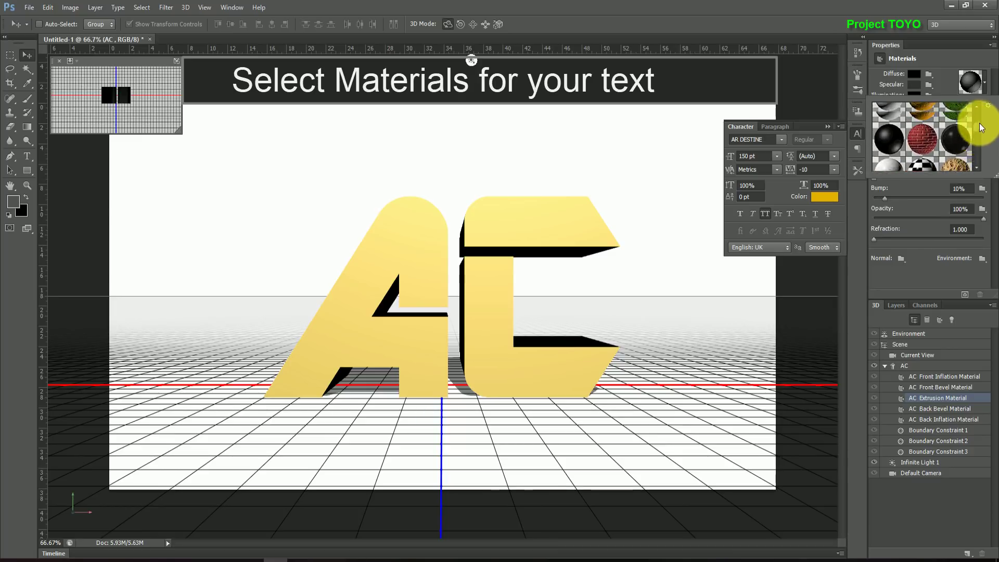
scroll(981, 123, "down", 2)
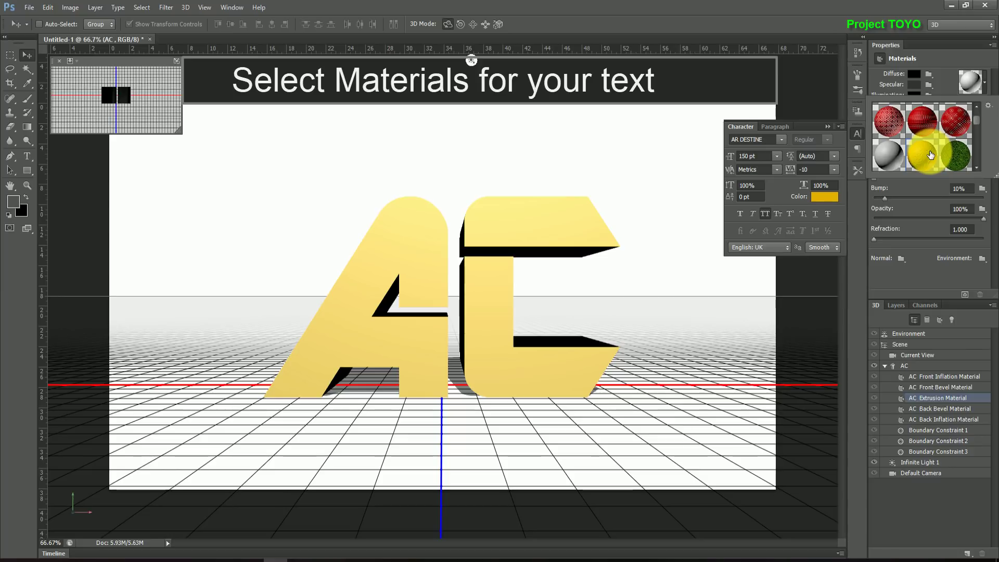
left_click(931, 155)
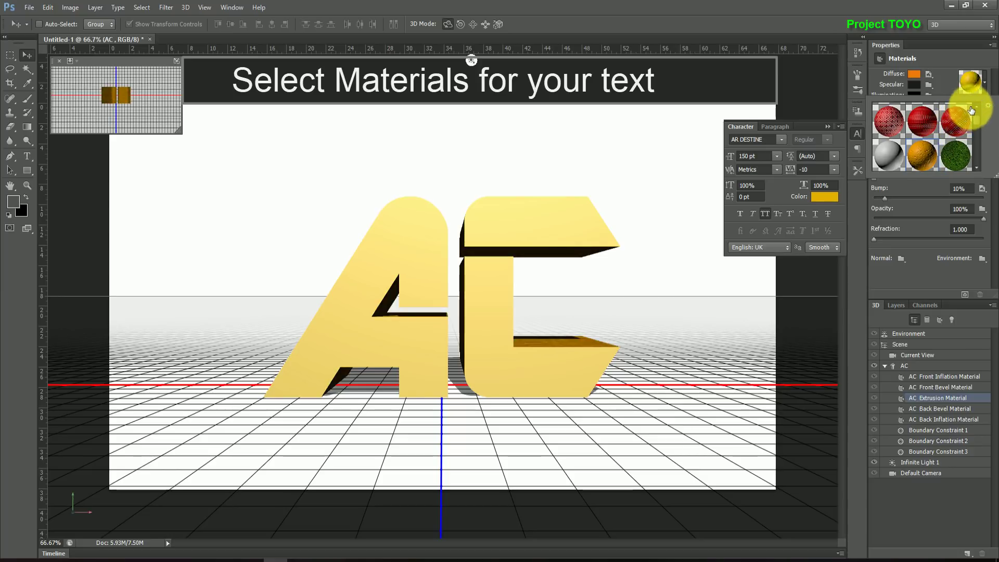
left_click(983, 88)
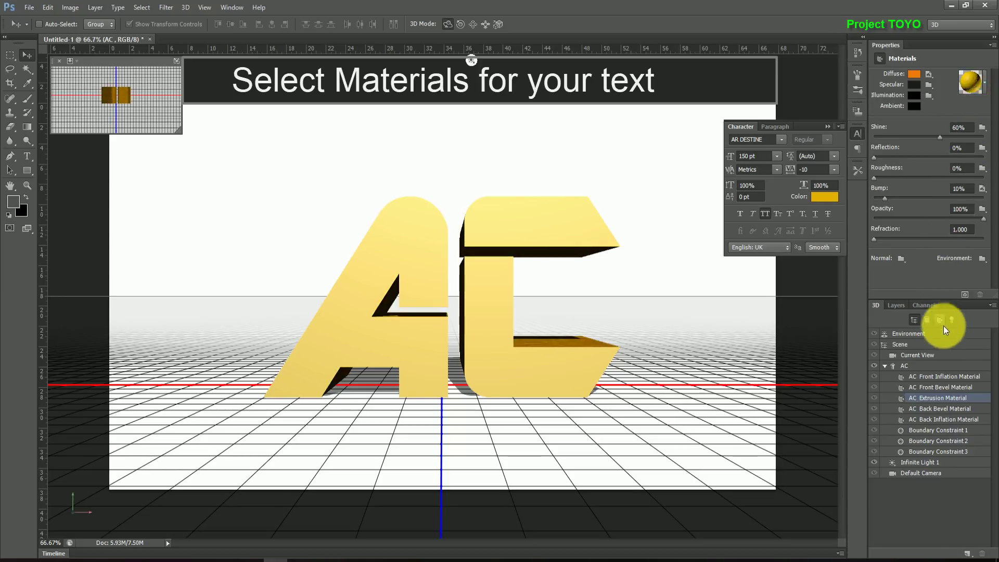
- Switch the front faces to the blue preset material and select the Current View camera
left_click(943, 376)
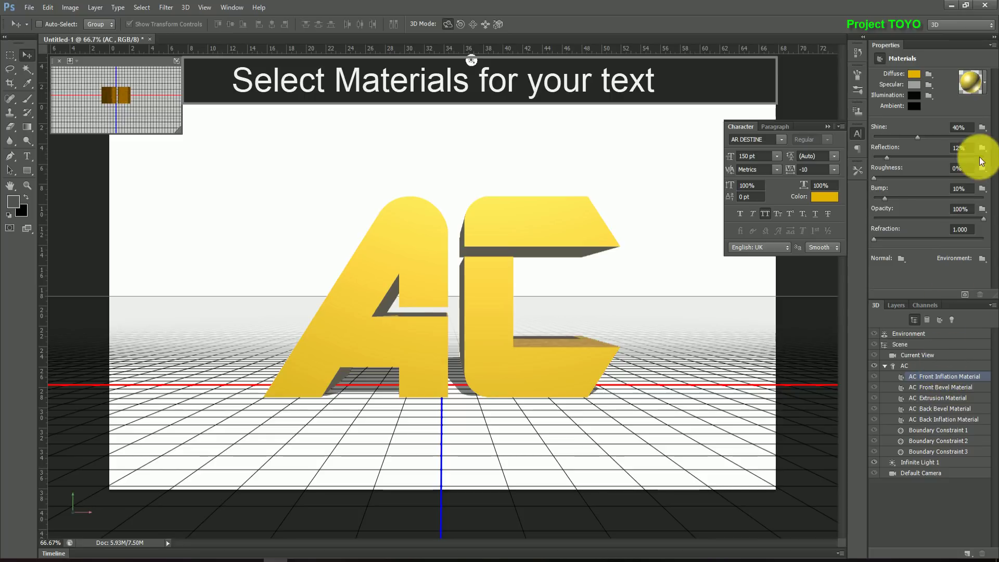
left_click(985, 88)
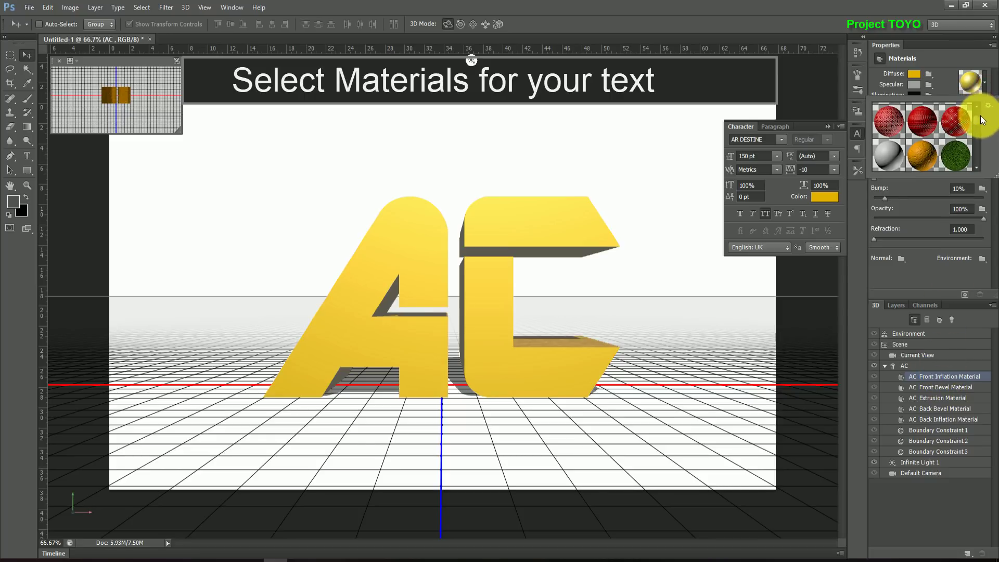
left_click_drag(978, 130, 981, 158)
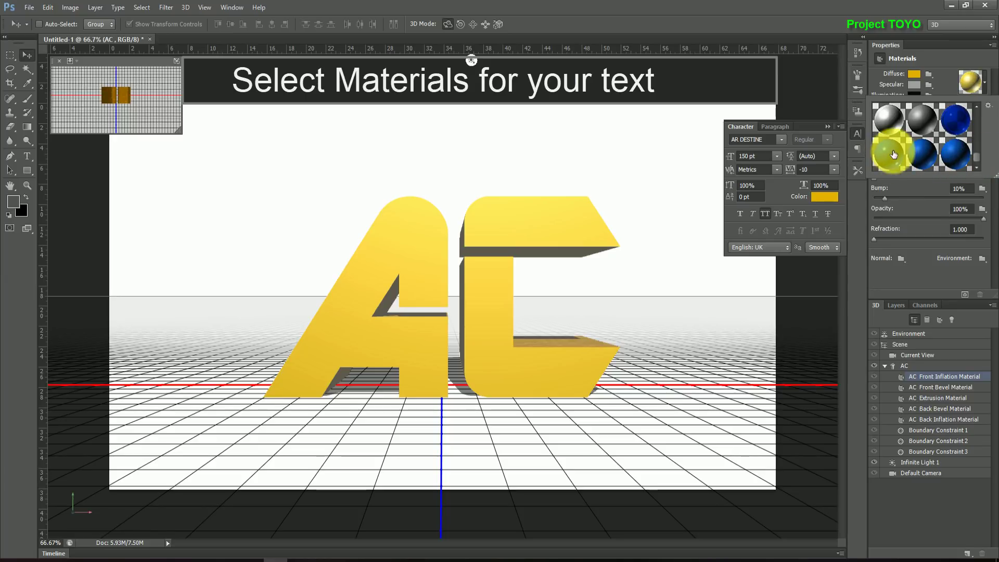
left_click(891, 151)
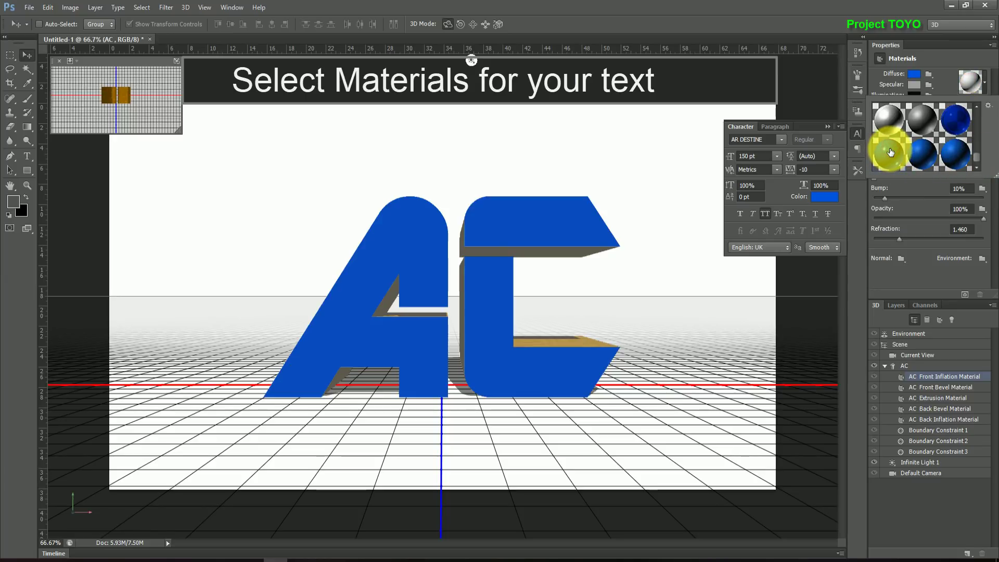
left_click(975, 87)
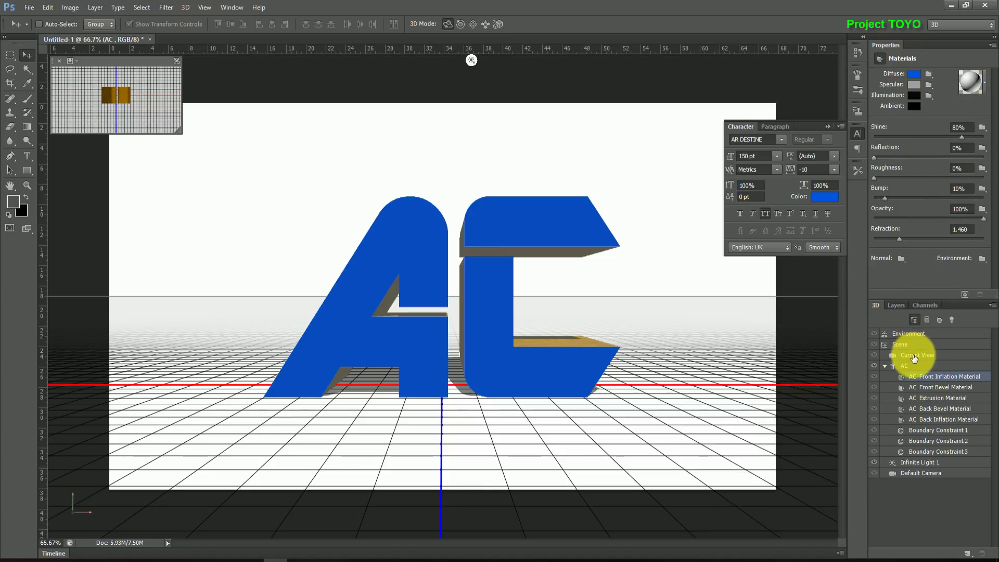
left_click(913, 356)
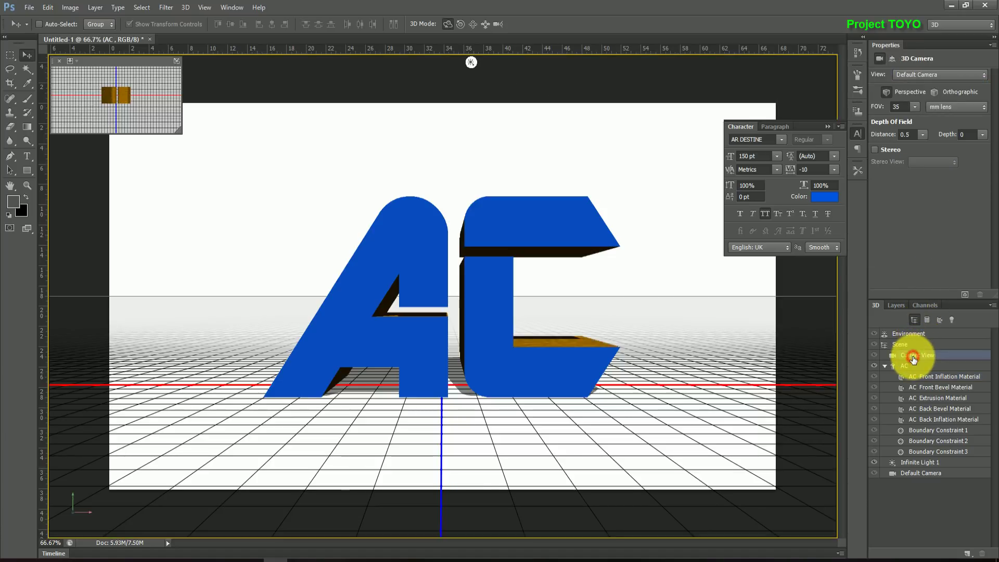
- Select the AC and Background layers together and apply 3D > Merge 3D Layers
left_click(894, 307)
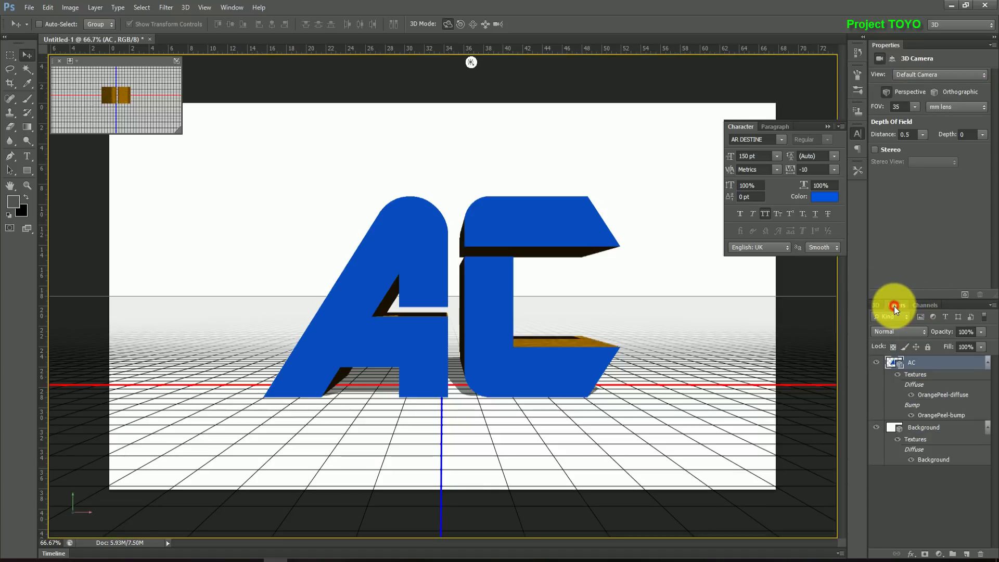
left_click(960, 435, "ctrl")
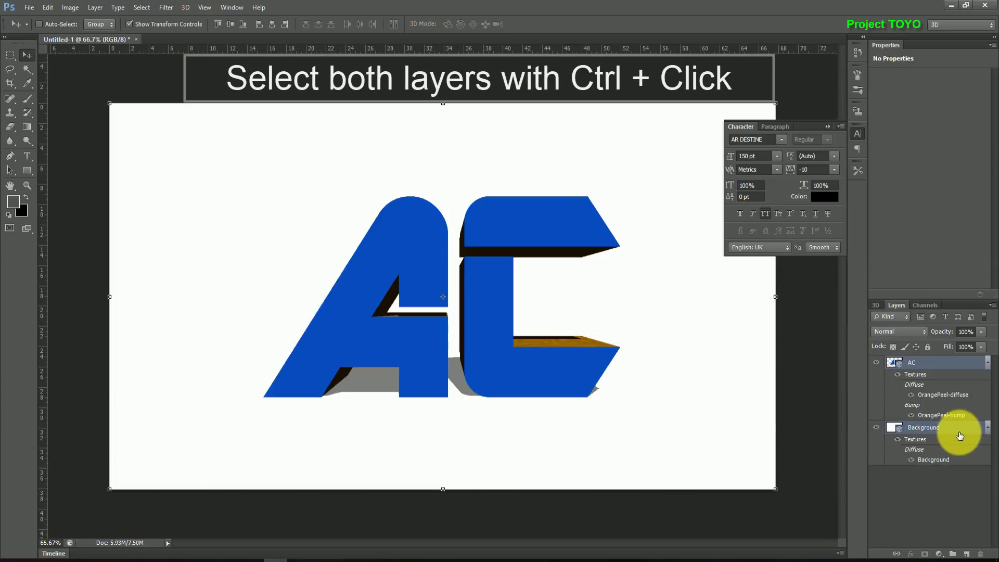
left_click(186, 8)
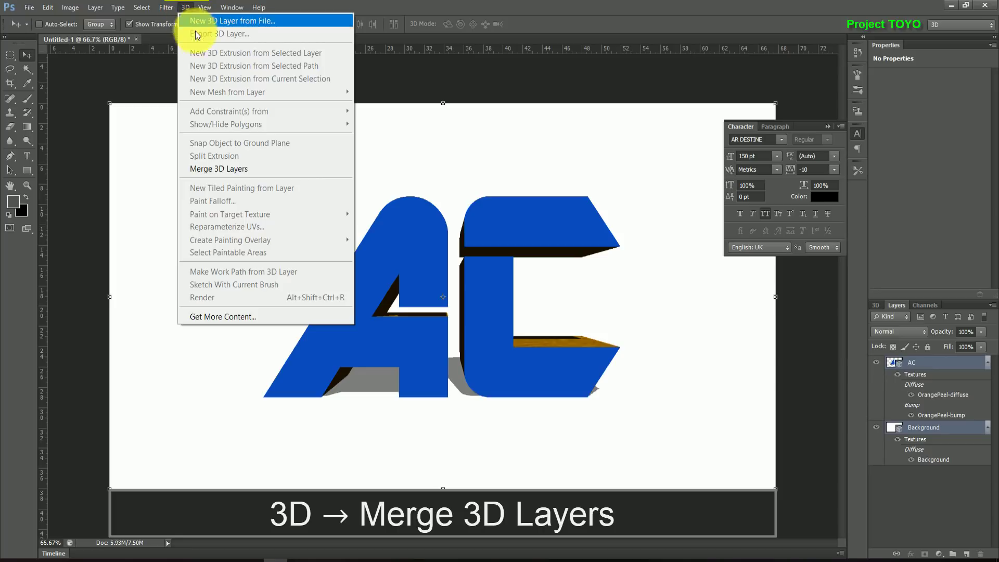
left_click(268, 170)
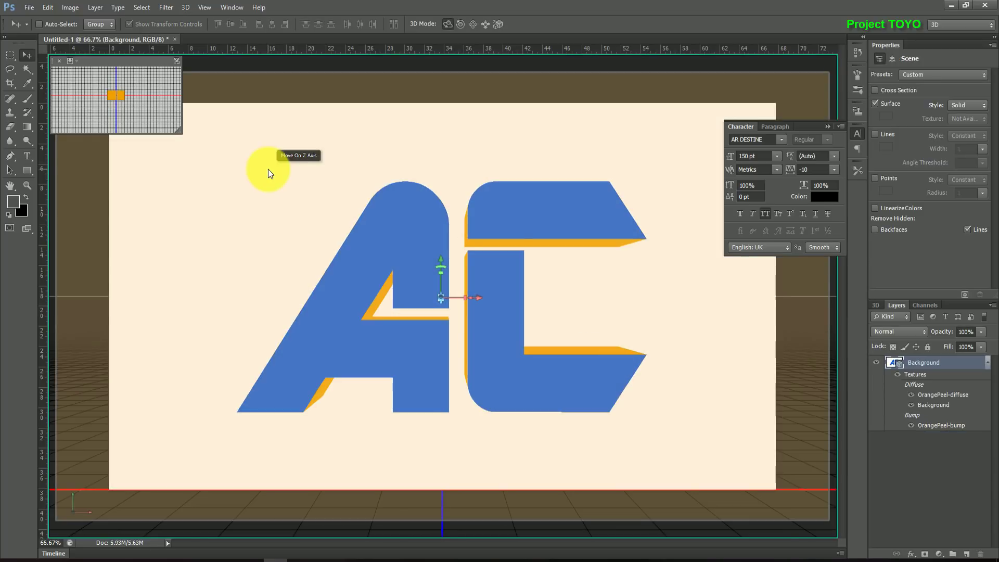
- Render the merged AC and Background 3D scene with 3D > Render
left_click(185, 8)
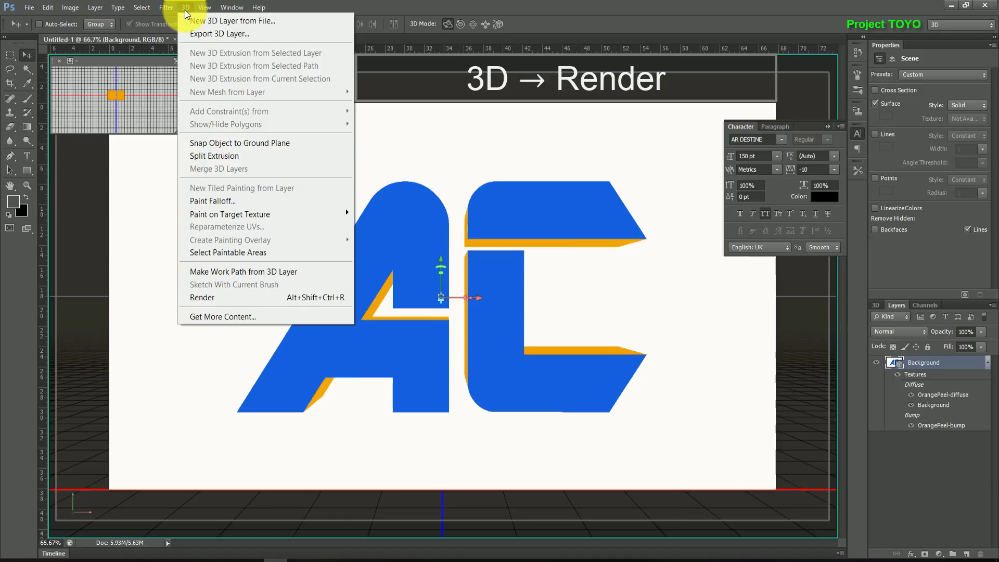
left_click(263, 298)
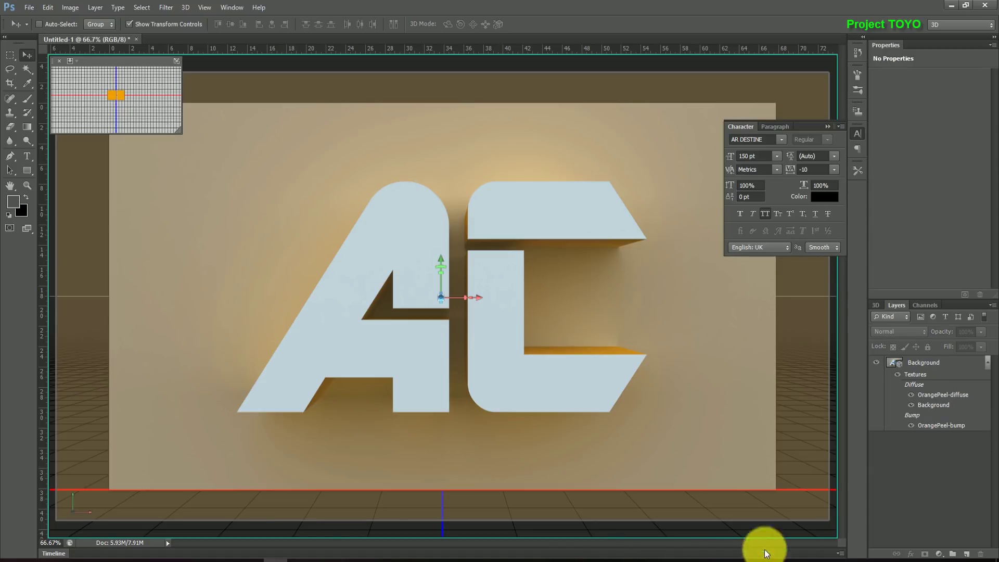
- Rasterize the 3D layer into a flat pixel layer
left_click(942, 364)
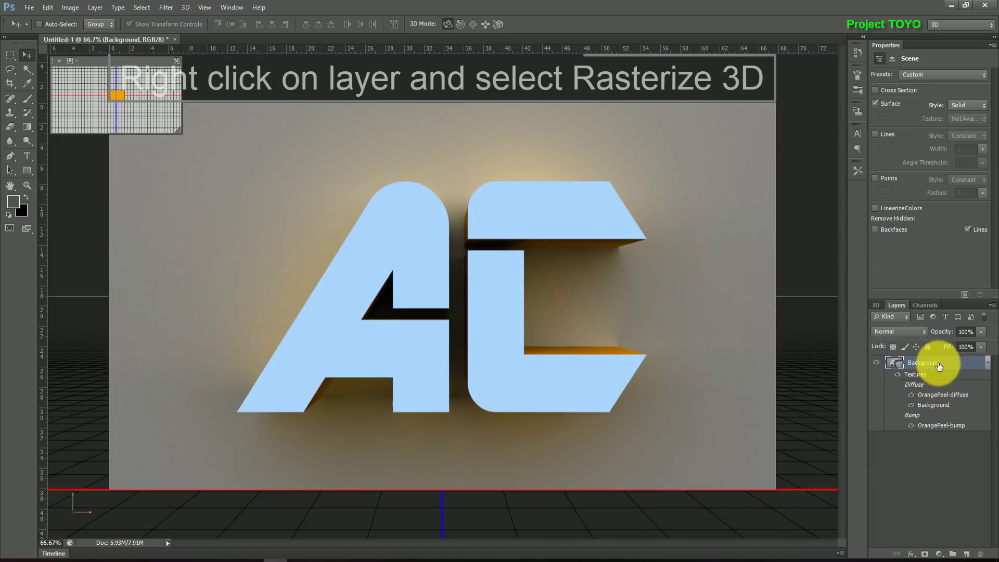
right_click(955, 363)
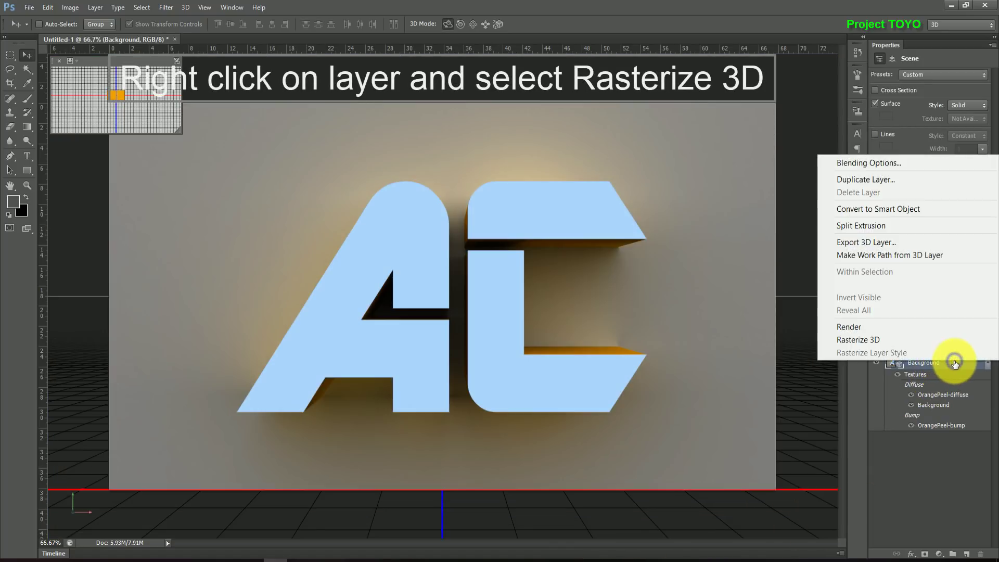
left_click(889, 340)
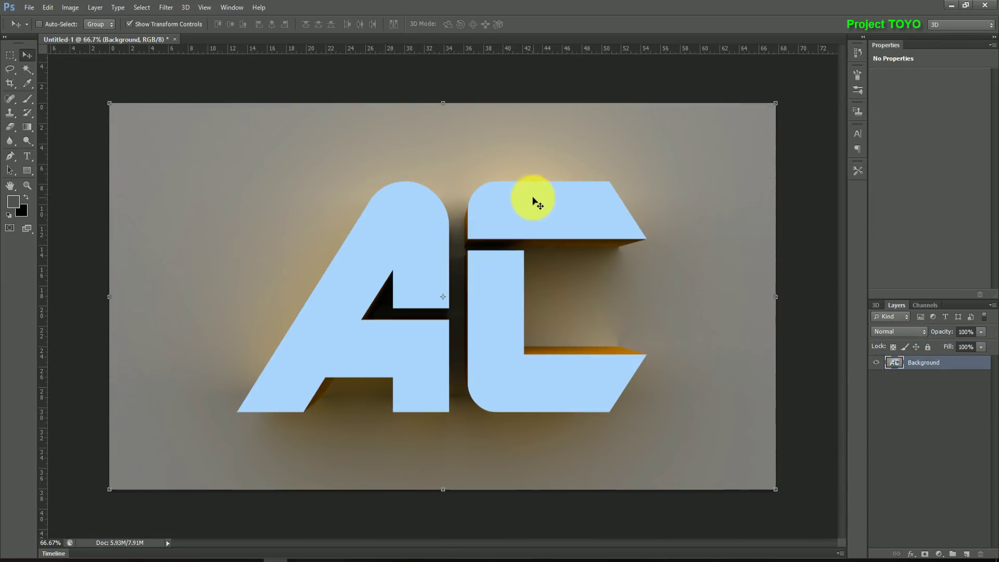
- Apply a Surface Blur with radius 5 and threshold 15
left_click(162, 8)
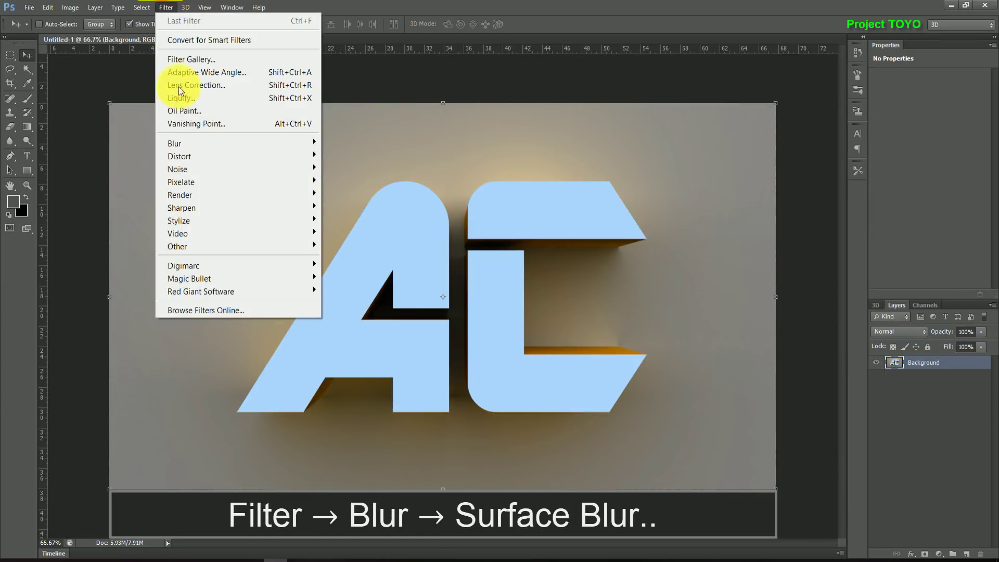
mouse_move(203, 142)
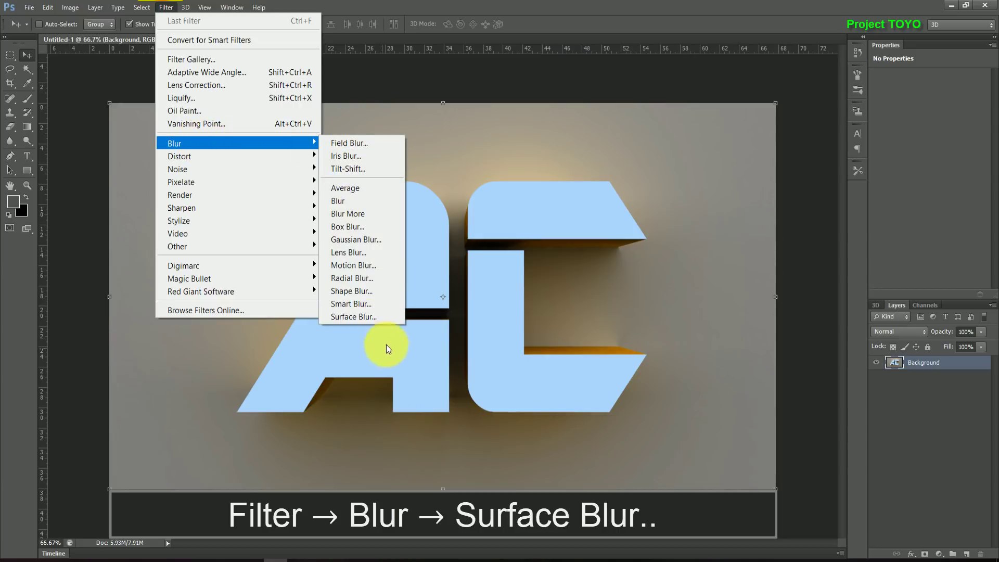
left_click(389, 319)
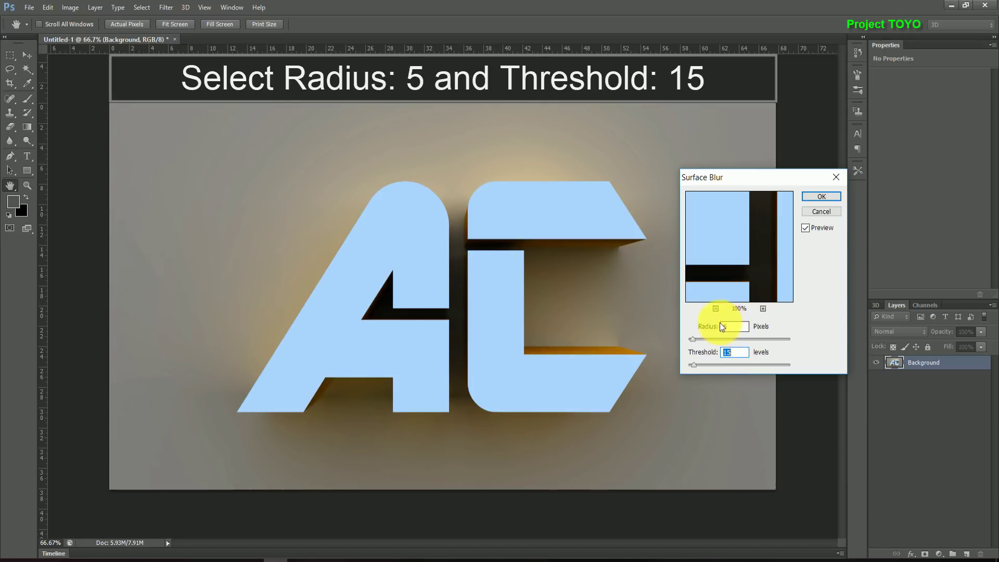
left_click(821, 196)
key("v")
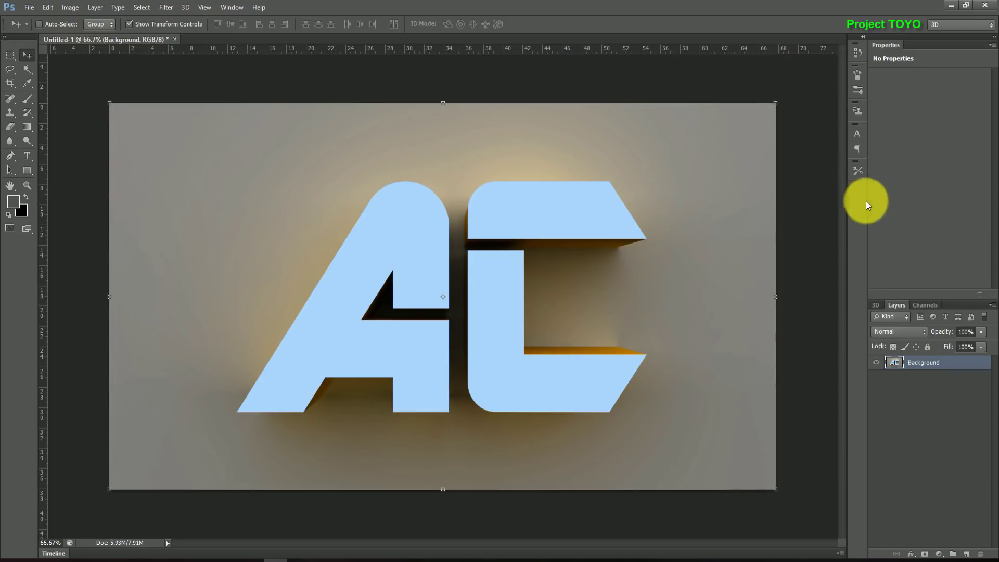
- Add a new layer, then Magic Wand-select the A and C front faces on Background
left_click(967, 554)
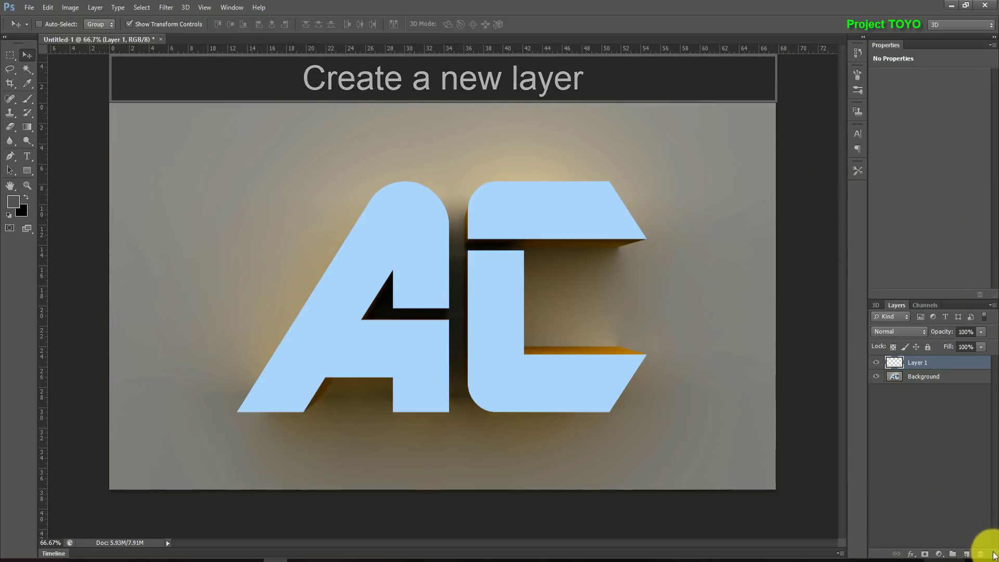
left_click(939, 378)
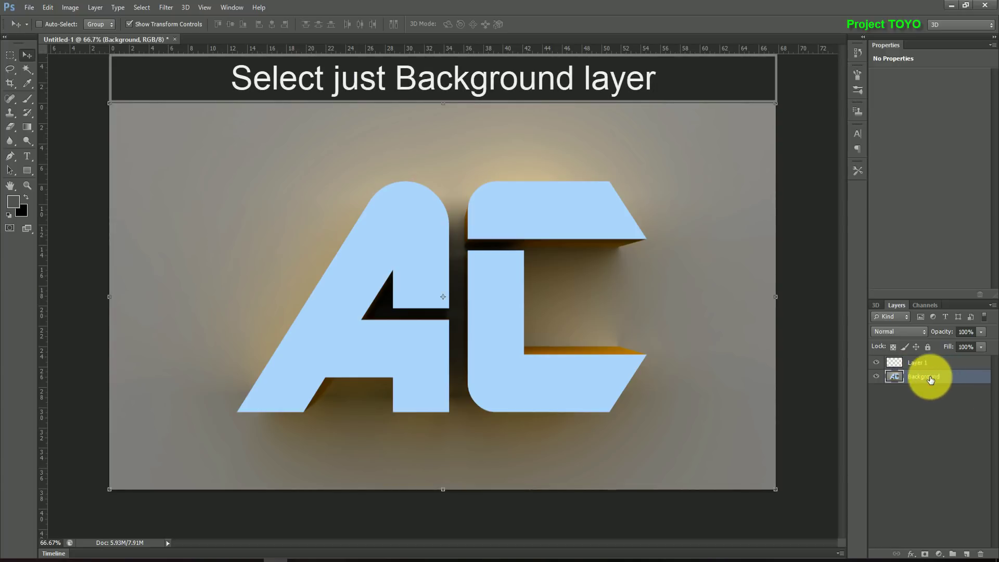
left_click(26, 70)
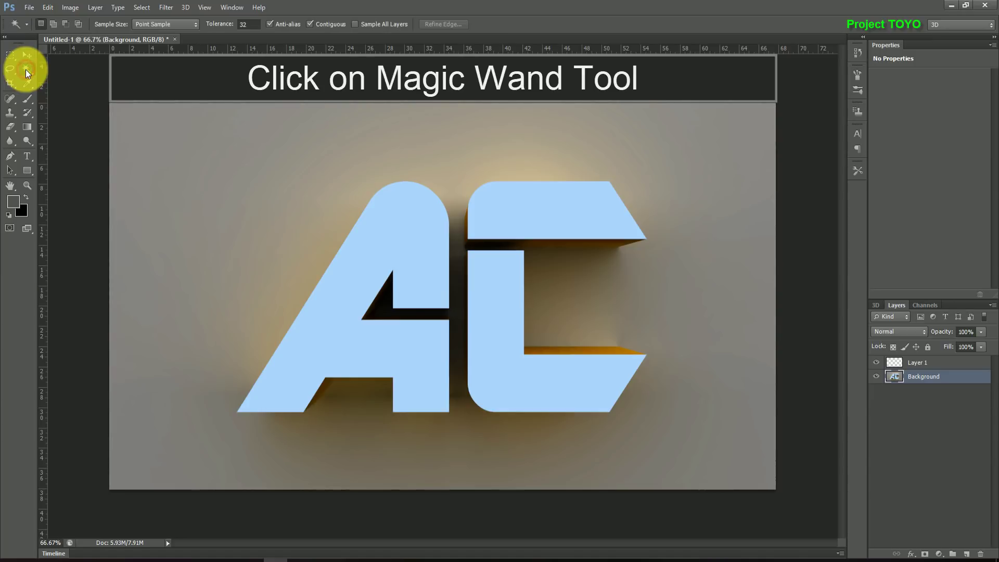
left_click(320, 310)
left_click(501, 219, "shift")
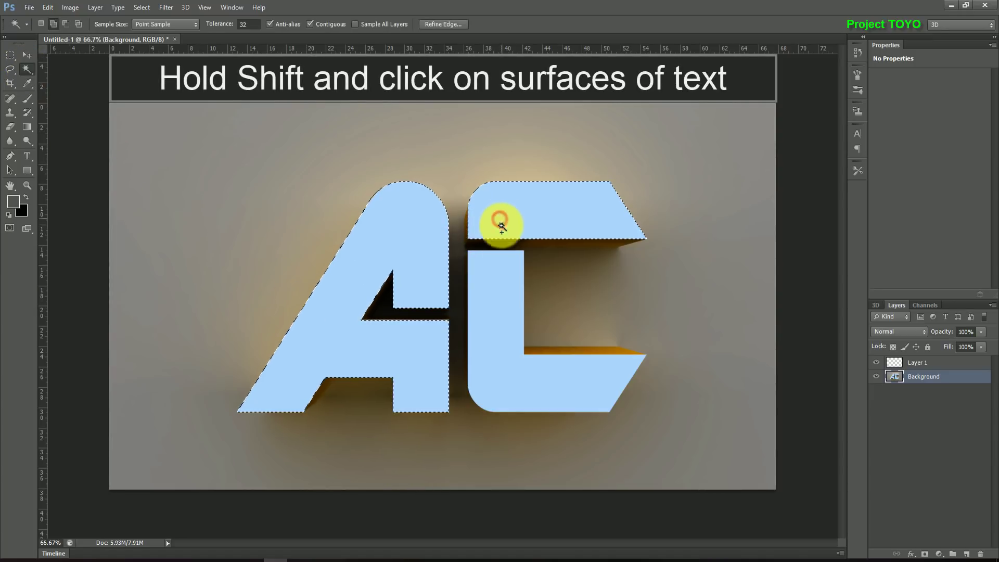
left_click(495, 298, "shift")
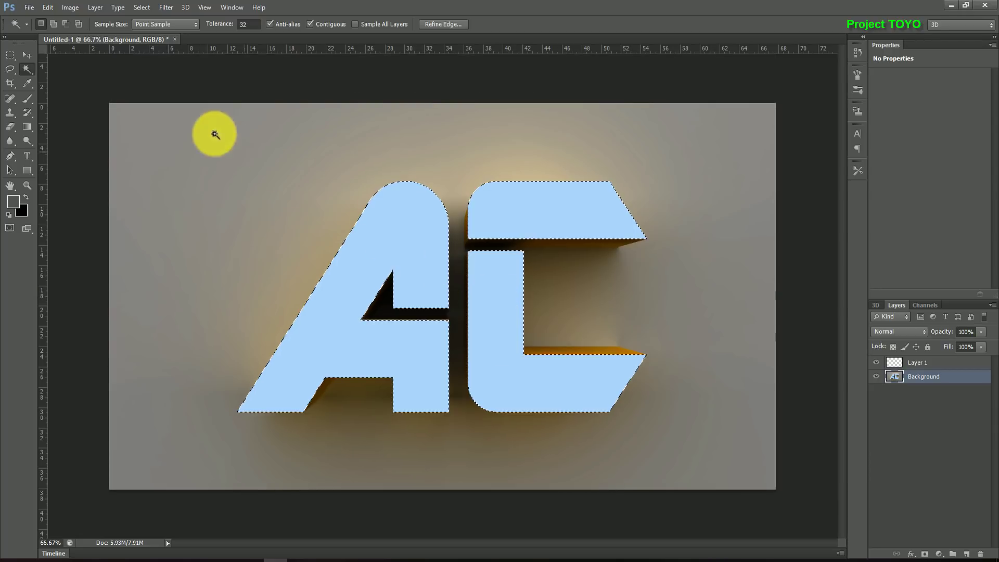
- Copy the selected letter faces and paste them into Layer 1
left_click(47, 7)
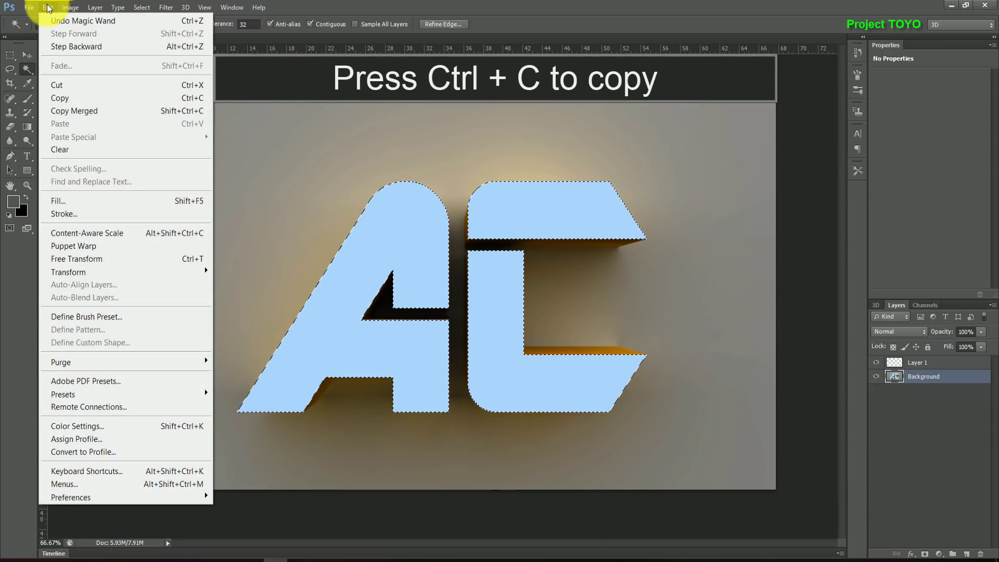
left_click(81, 99)
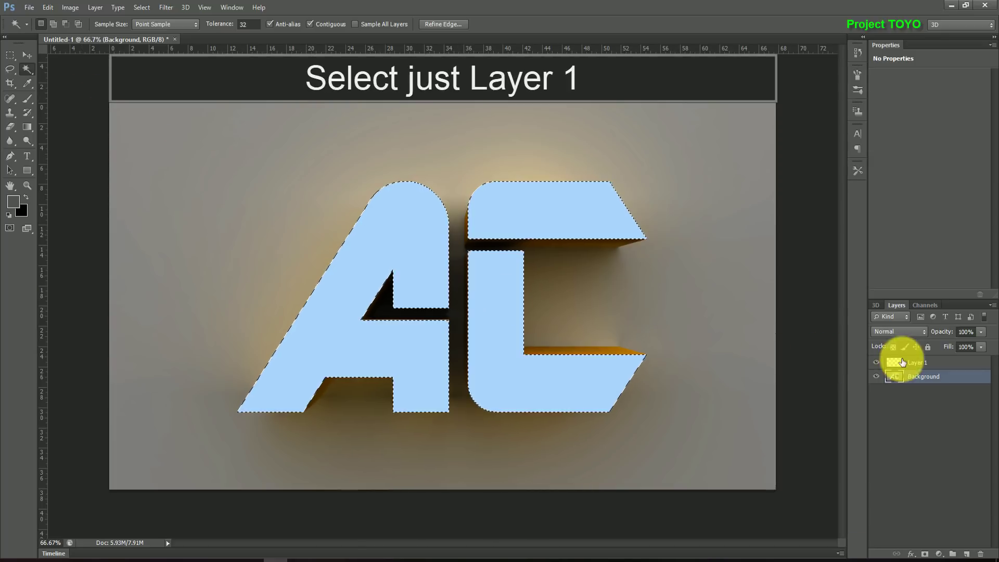
left_click(916, 362)
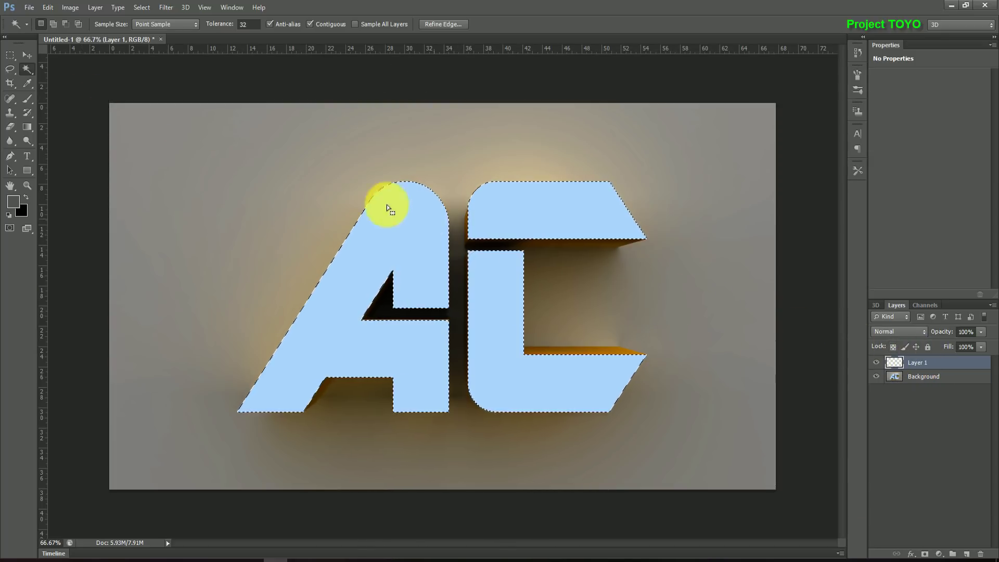
left_click(48, 8)
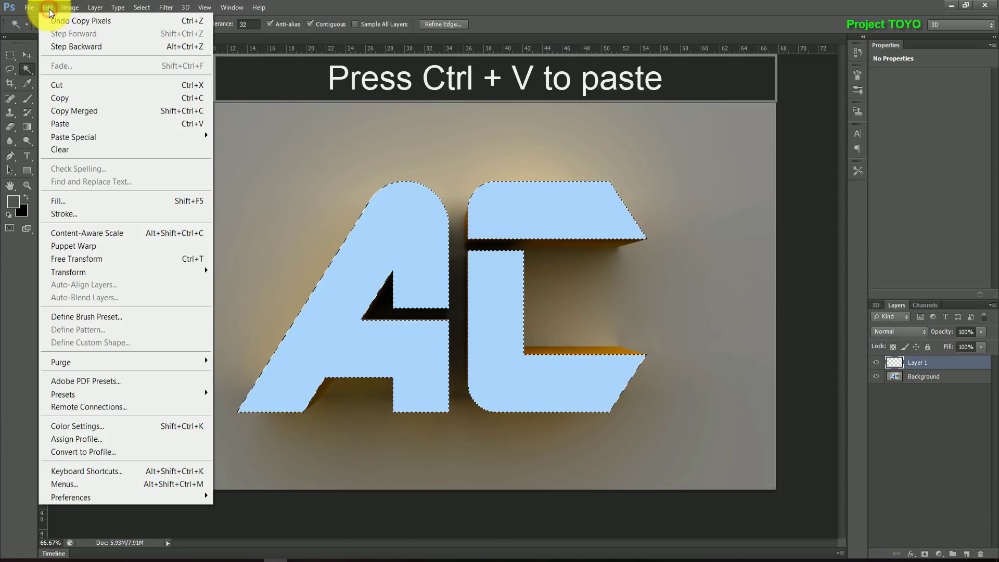
left_click(78, 123)
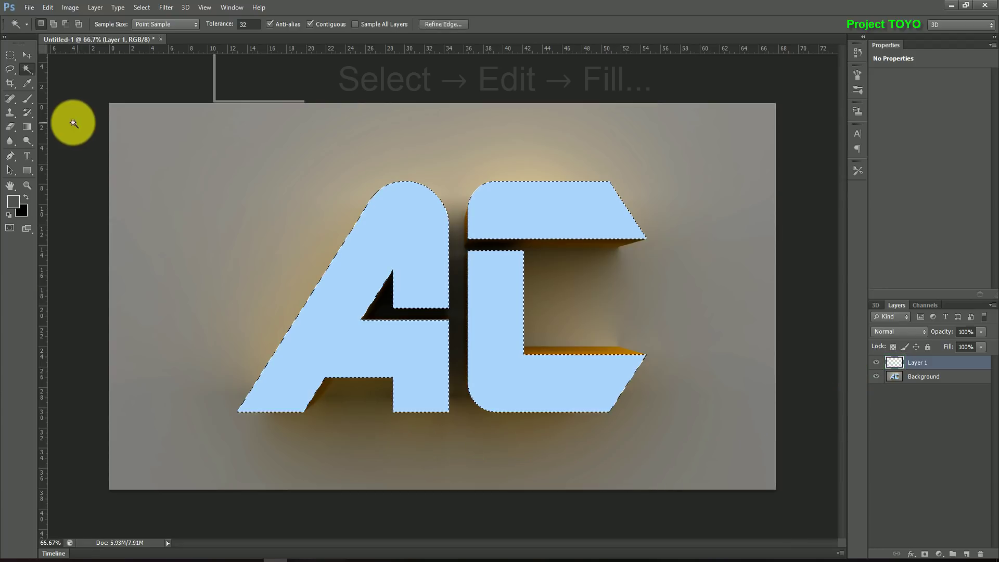
- Fill the selected AC faces on Layer 1 with the colour #535353
left_click(47, 7)
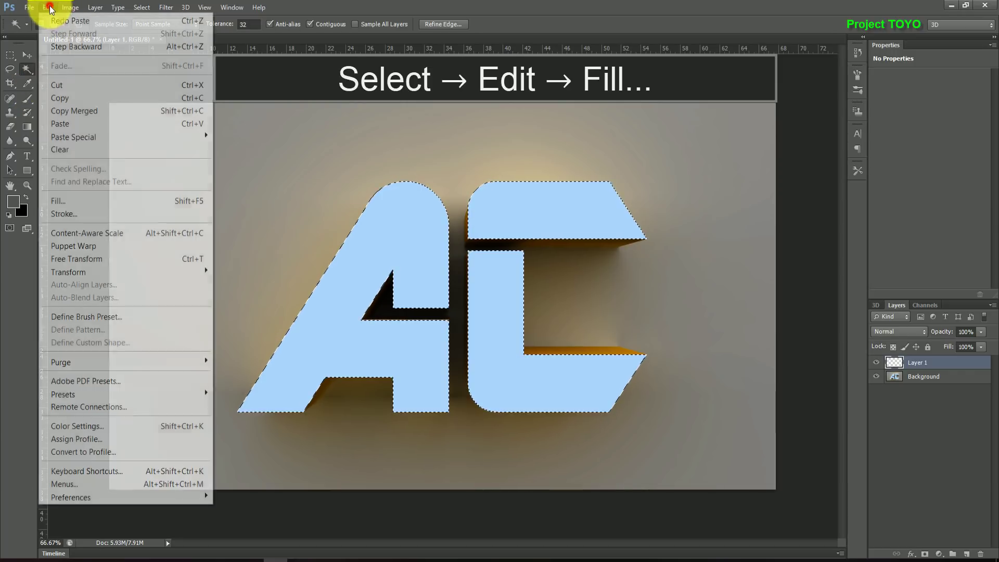
left_click(117, 200)
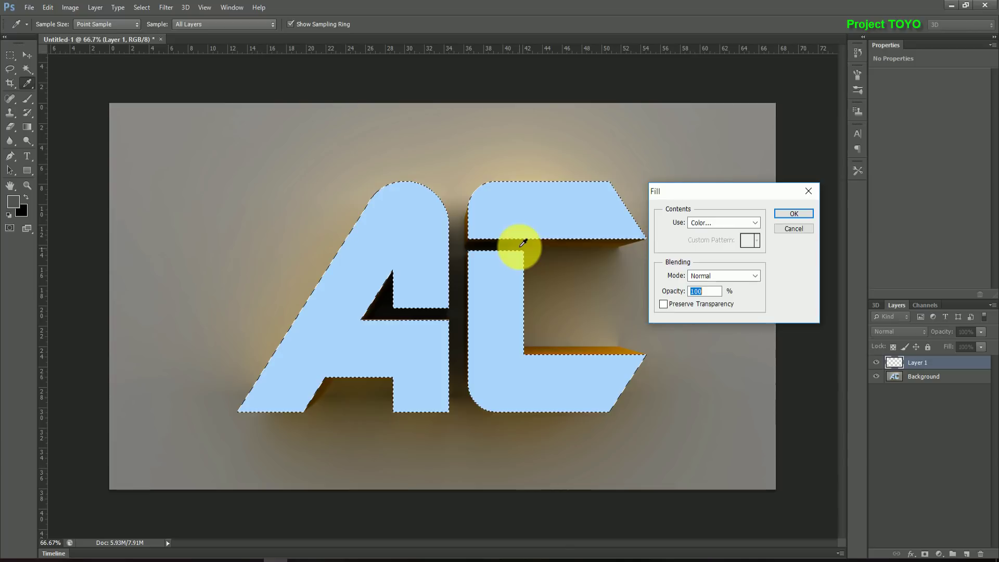
left_click(713, 222)
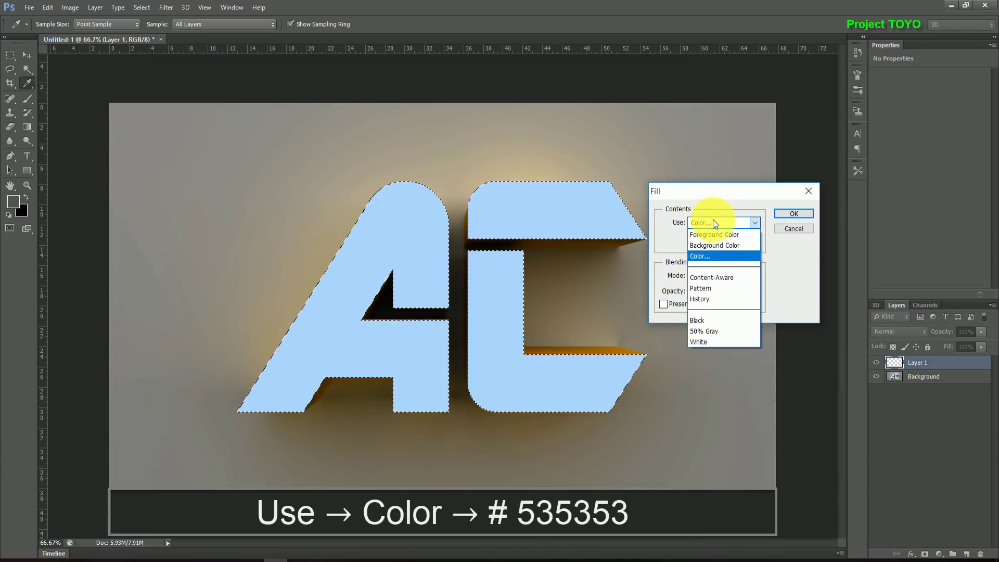
left_click(713, 256)
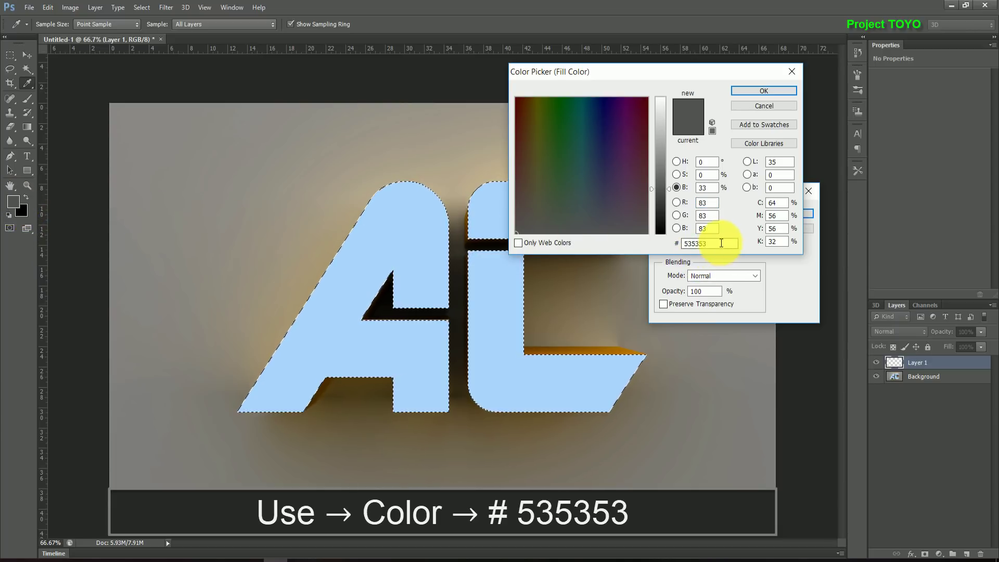
left_click_drag(718, 243, 678, 244)
left_click(749, 95)
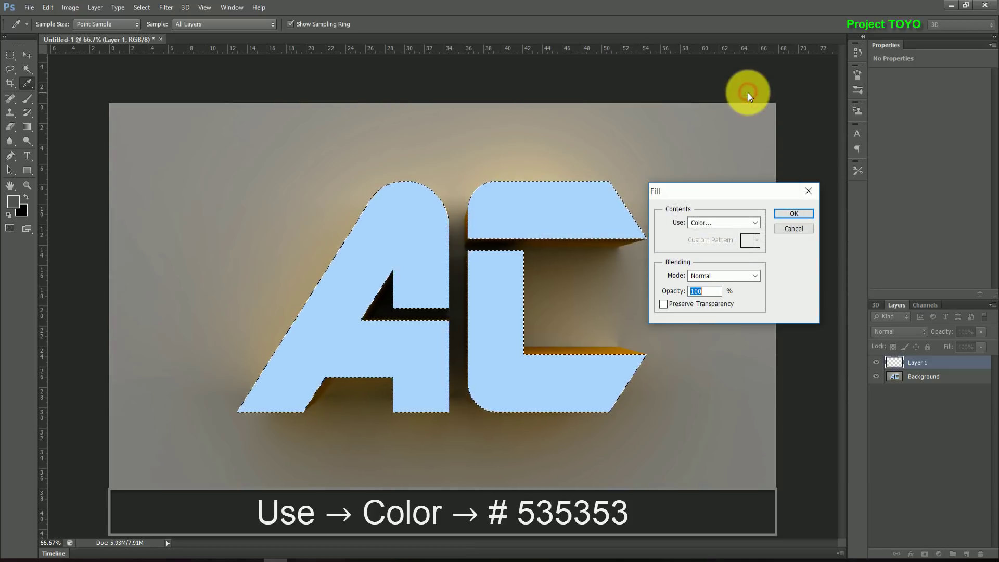
left_click(779, 211)
key("w")
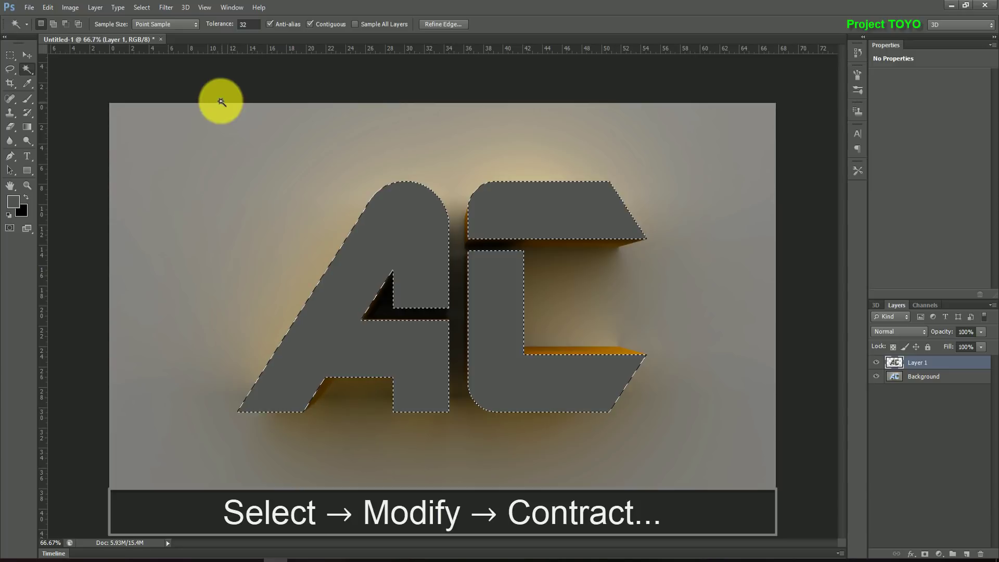
- Contract the selection by 5 px, invert it, delete the outside area, and deselect
left_click(141, 7)
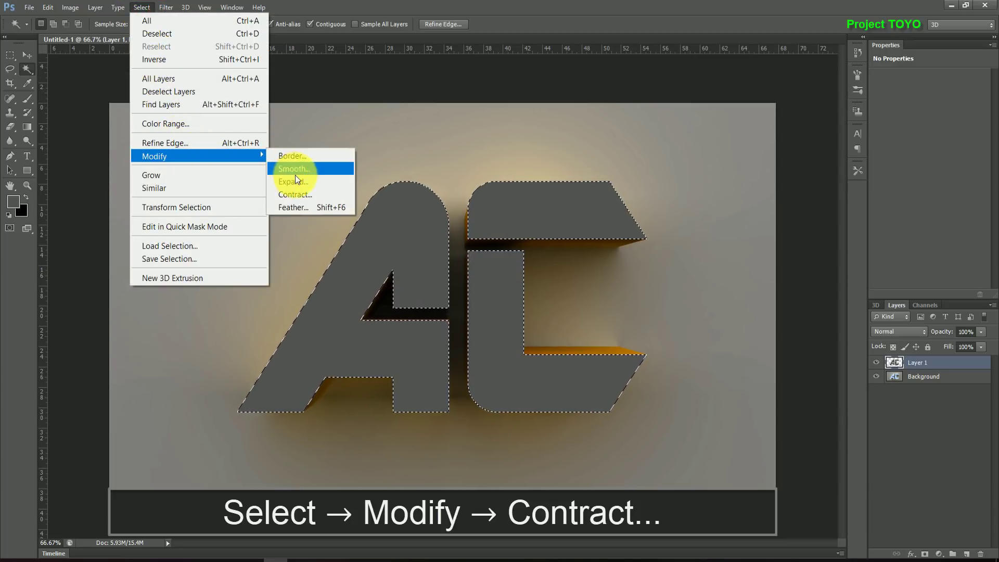
left_click(313, 195)
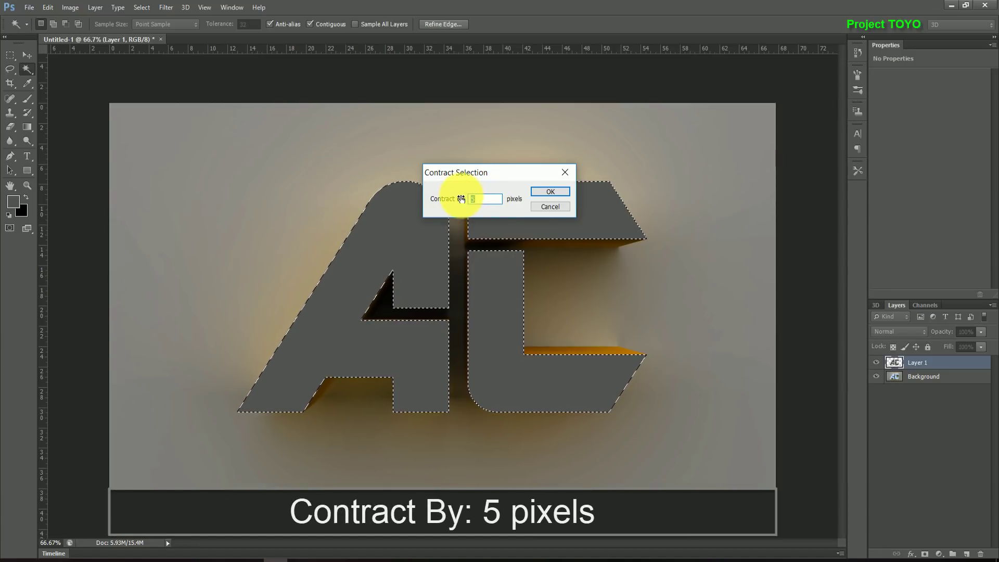
left_click(541, 192)
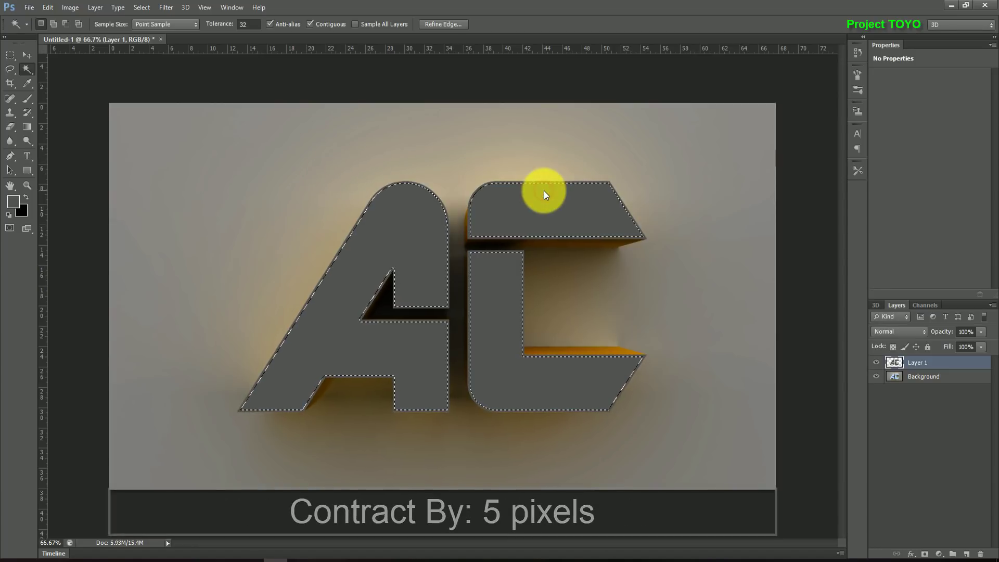
left_click(143, 6)
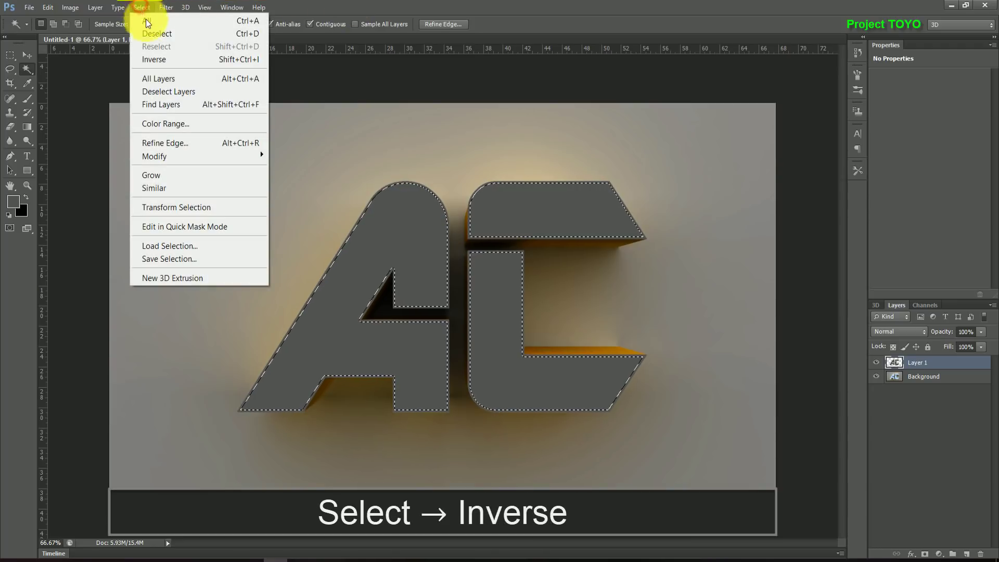
left_click(179, 61)
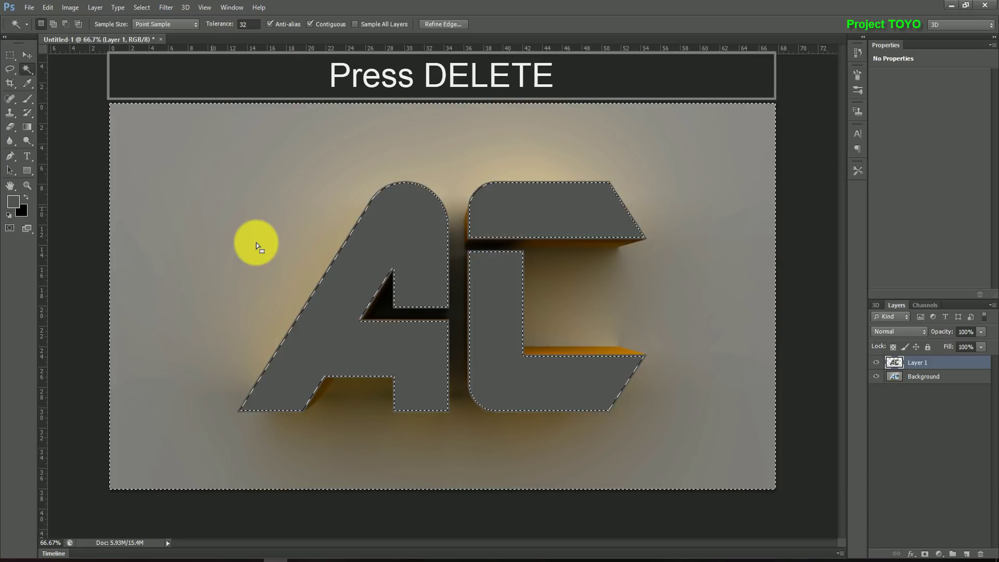
key("Delete")
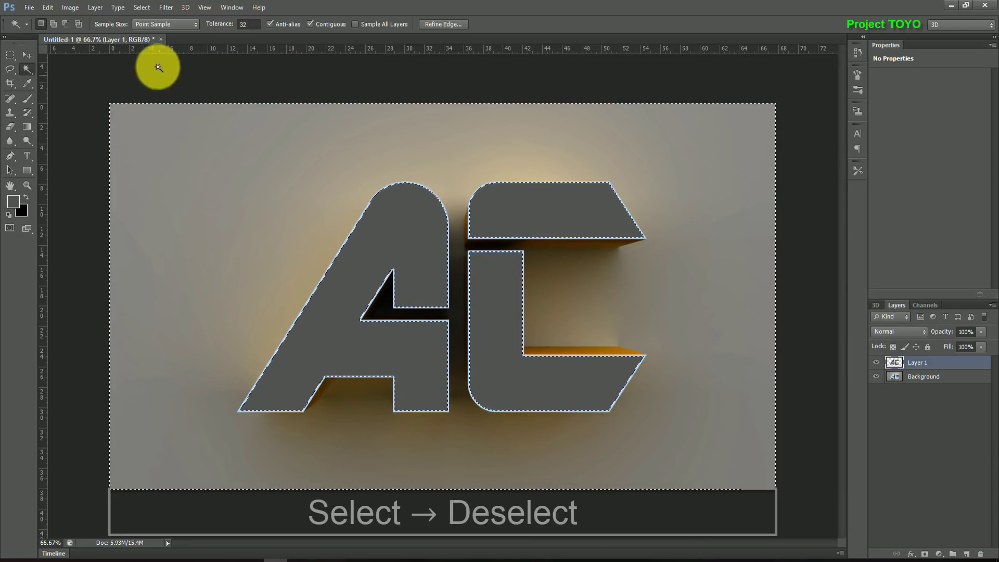
left_click(140, 8)
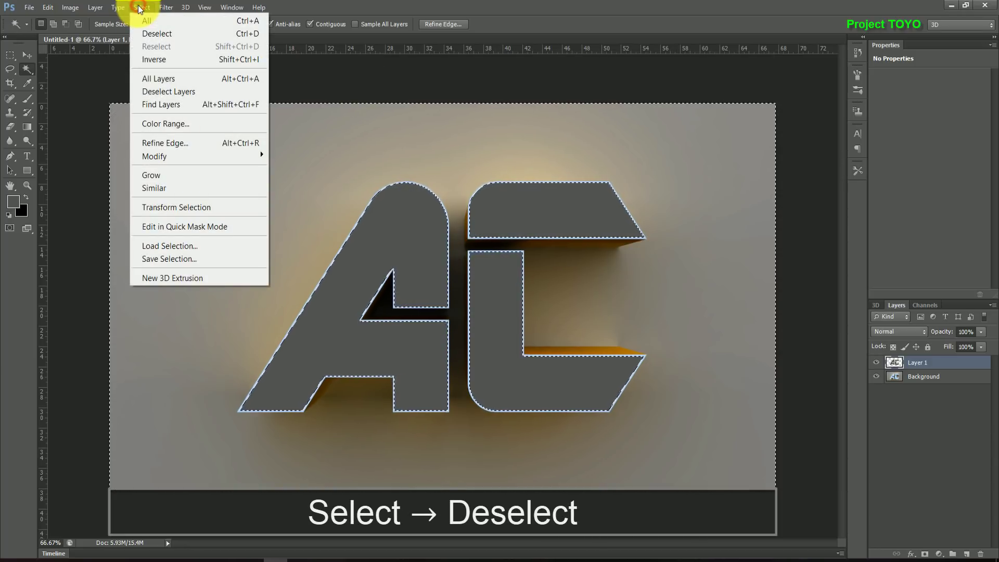
left_click(181, 33)
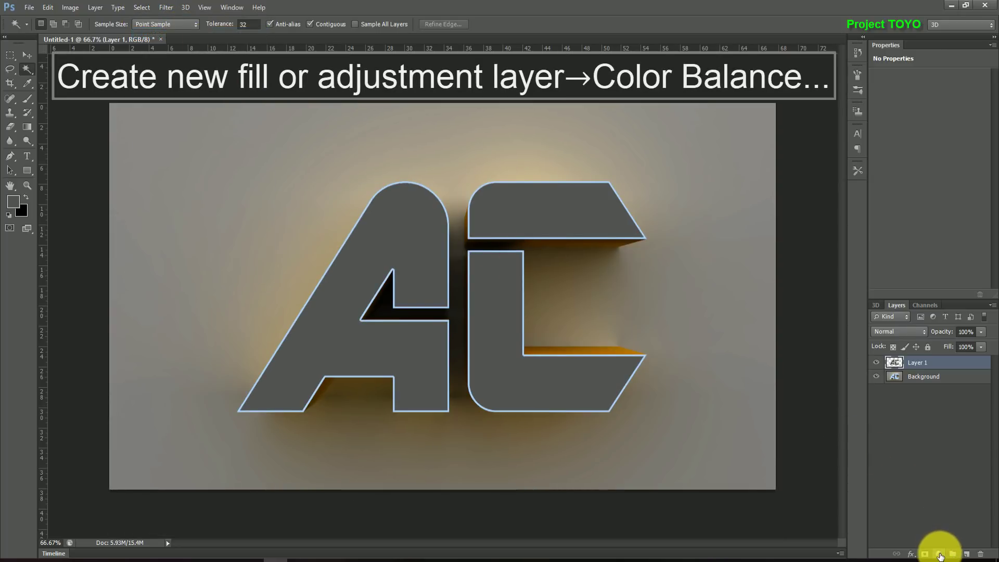
left_click(939, 555)
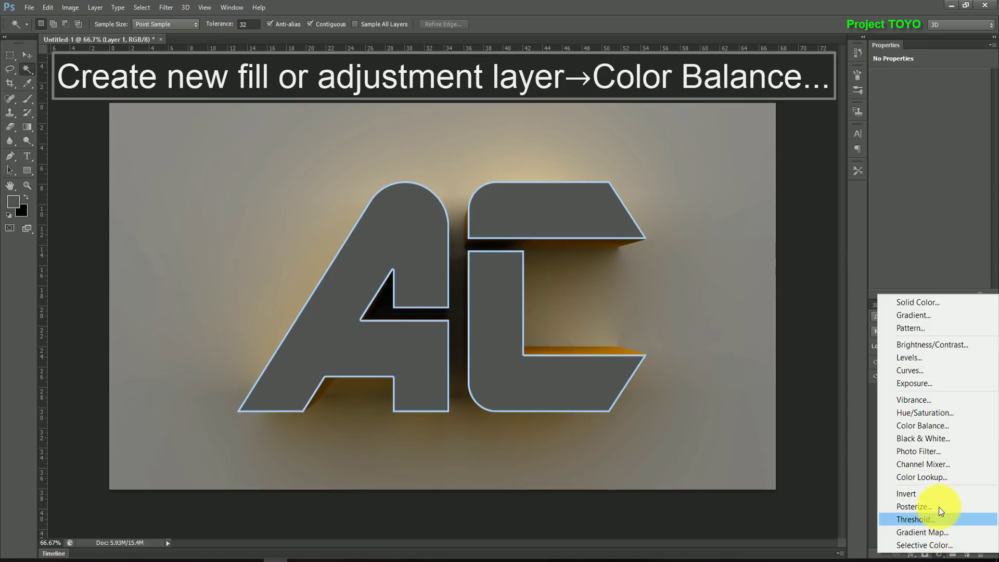
- Add a Color Balance layer with midtones at Cyan-Red +100 and Yellow-Blue -100
left_click(952, 426)
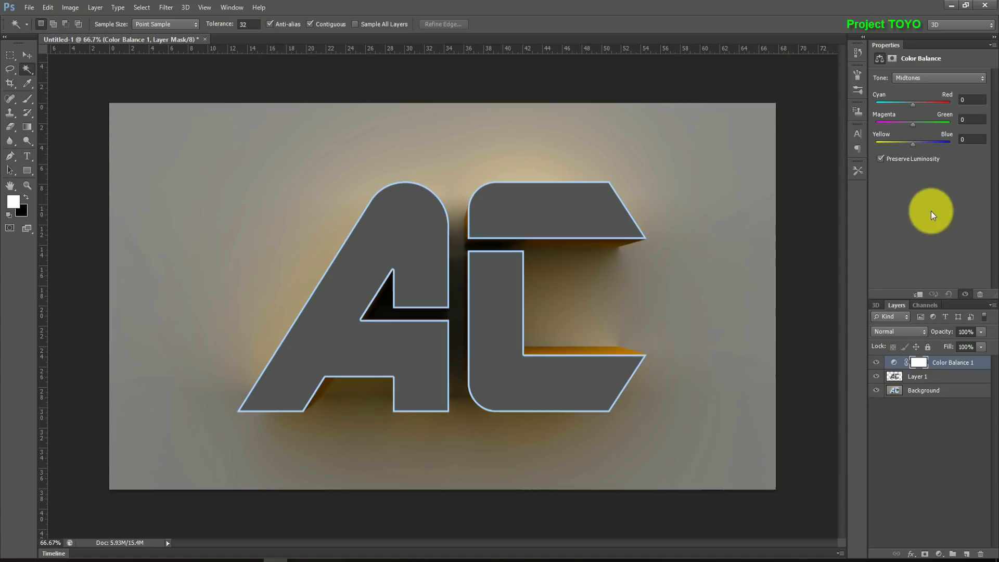
left_click_drag(916, 108, 953, 110)
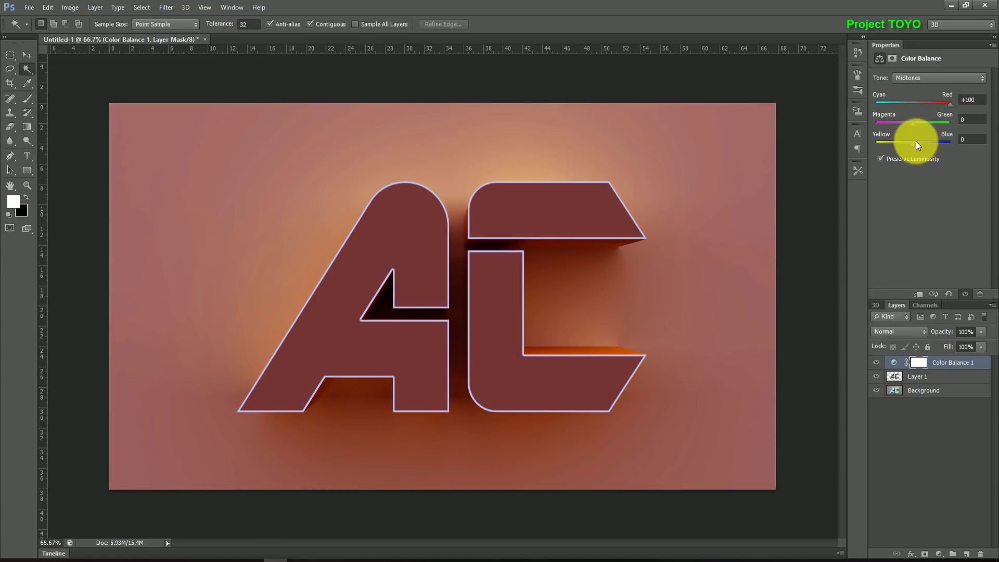
left_click_drag(916, 142, 876, 139)
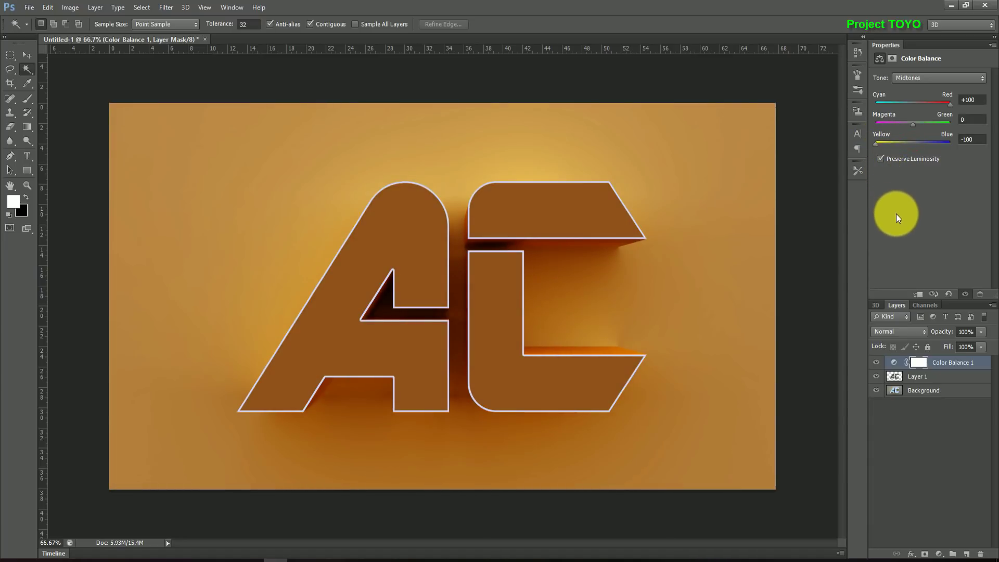
left_click(877, 364)
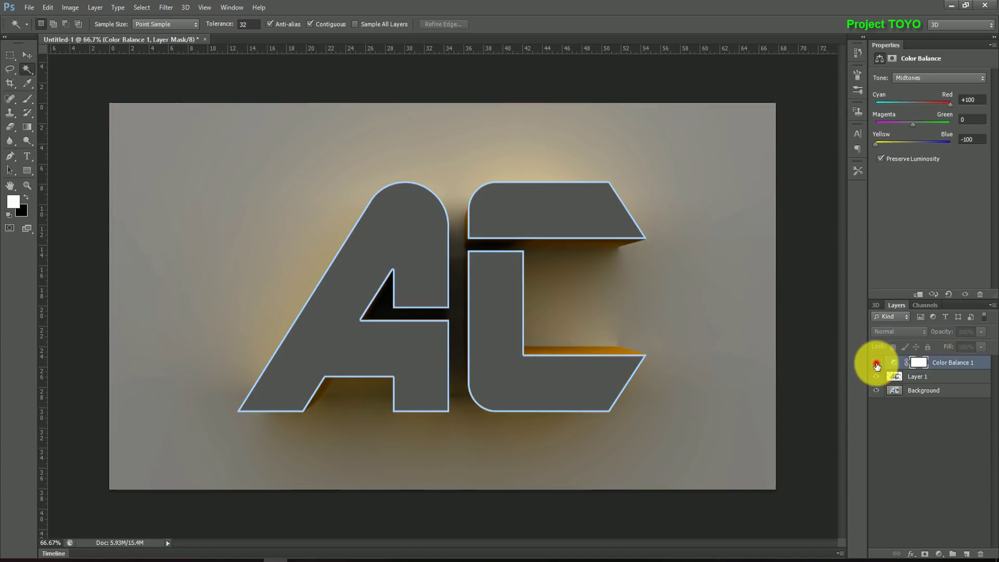
left_click(877, 364)
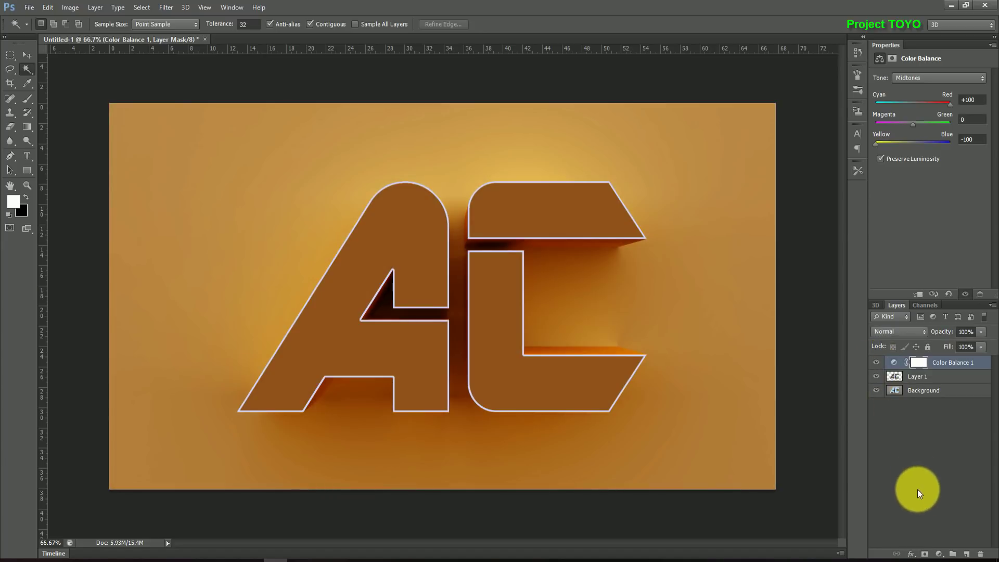
left_click(939, 553)
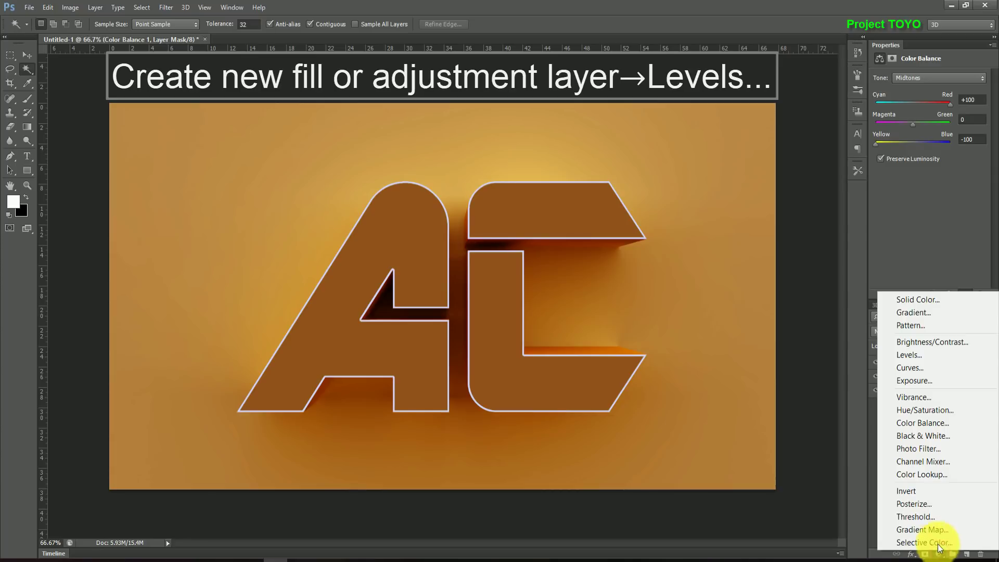
- Add a Levels adjustment layer with input levels 0, 0.93 and 208
left_click(936, 355)
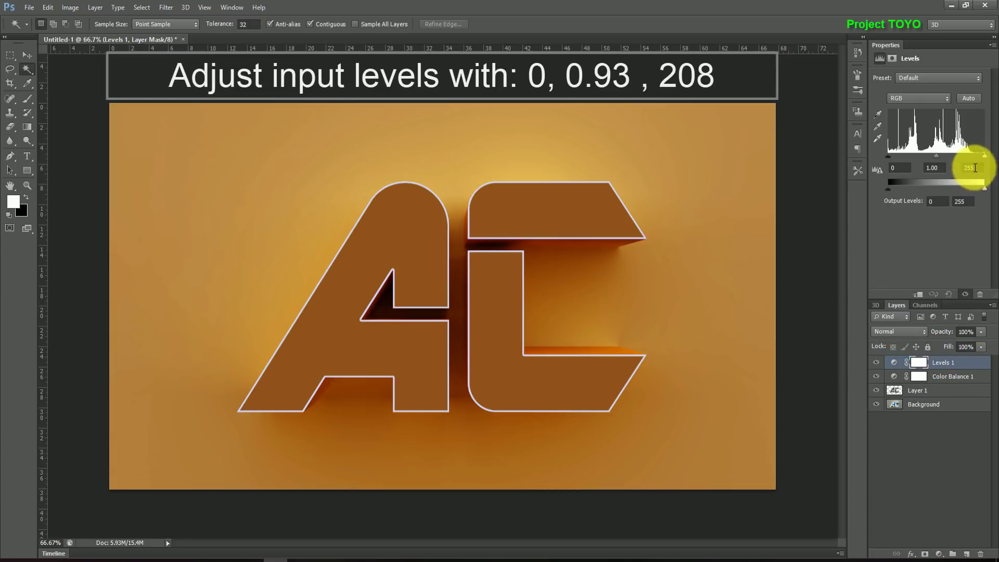
double_click(967, 168)
left_click(969, 168)
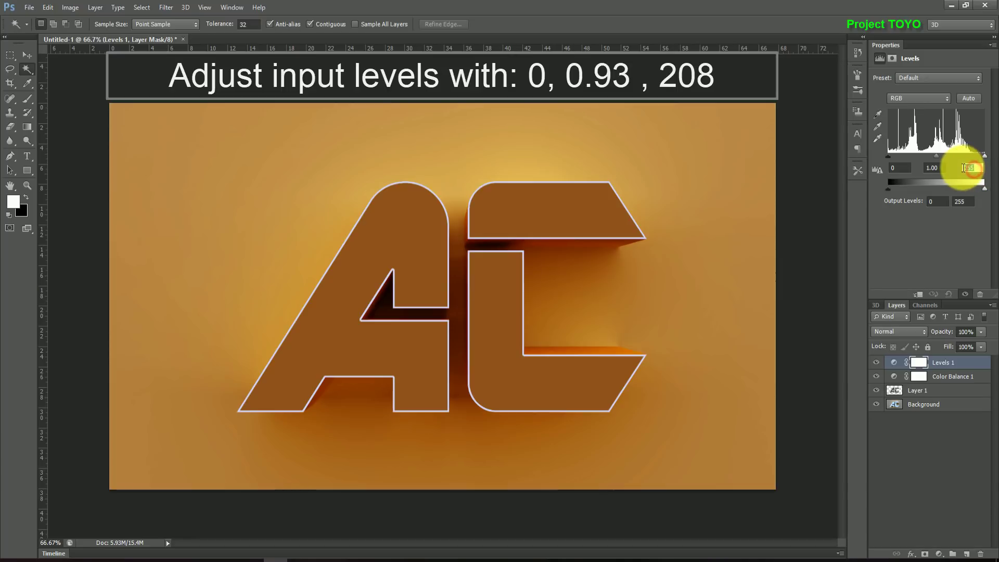
type("208")
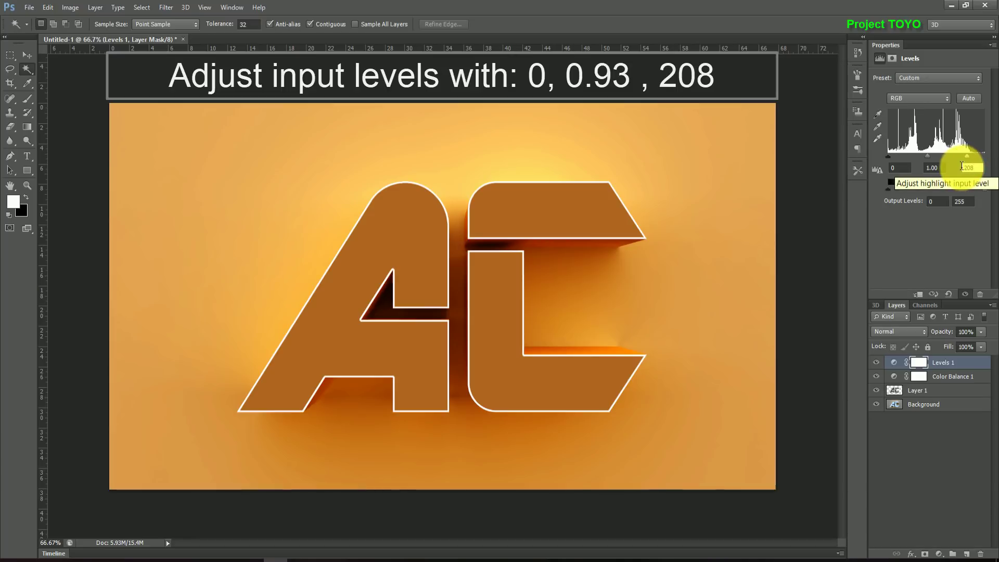
left_click(900, 168)
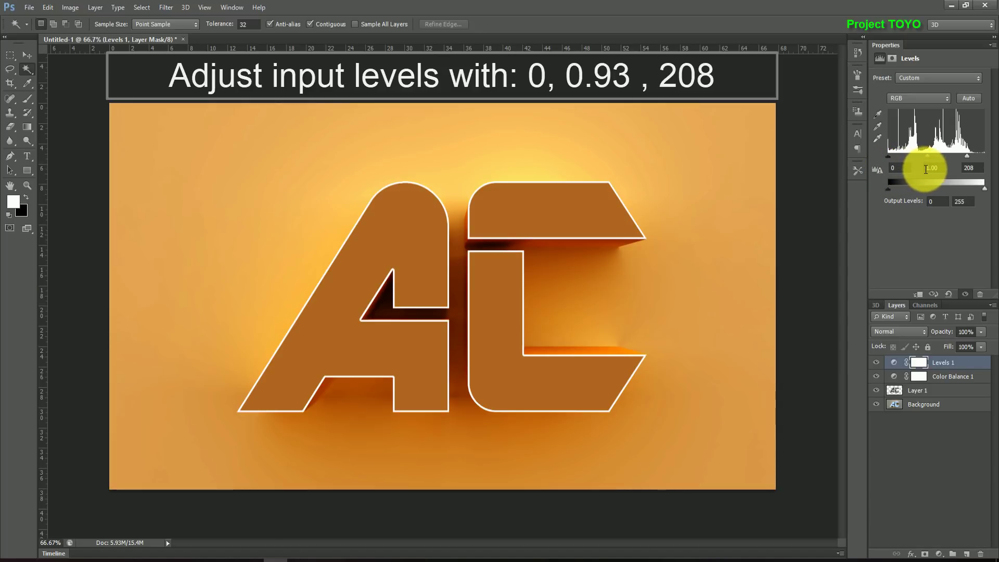
left_click_drag(928, 155, 933, 155)
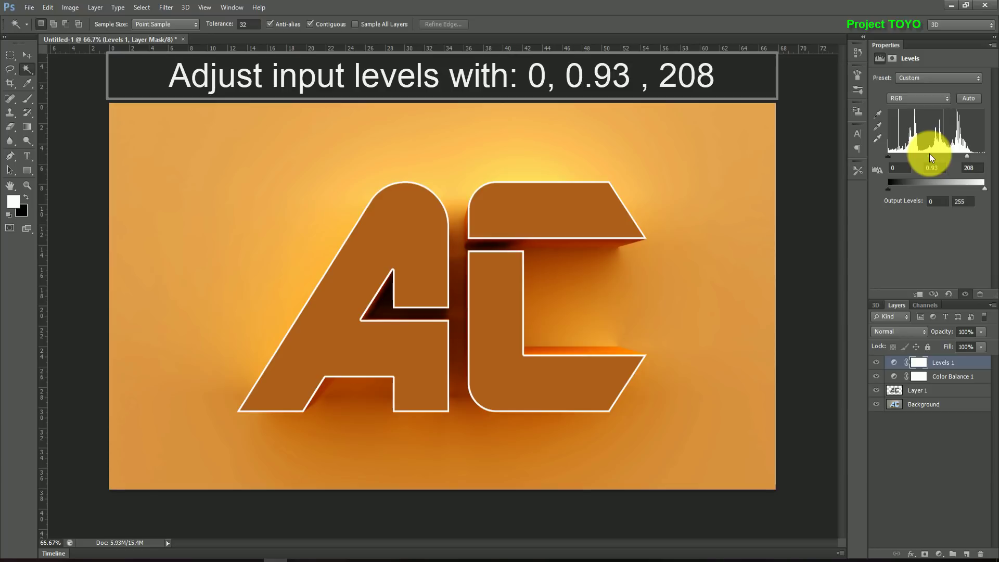
left_click(941, 447)
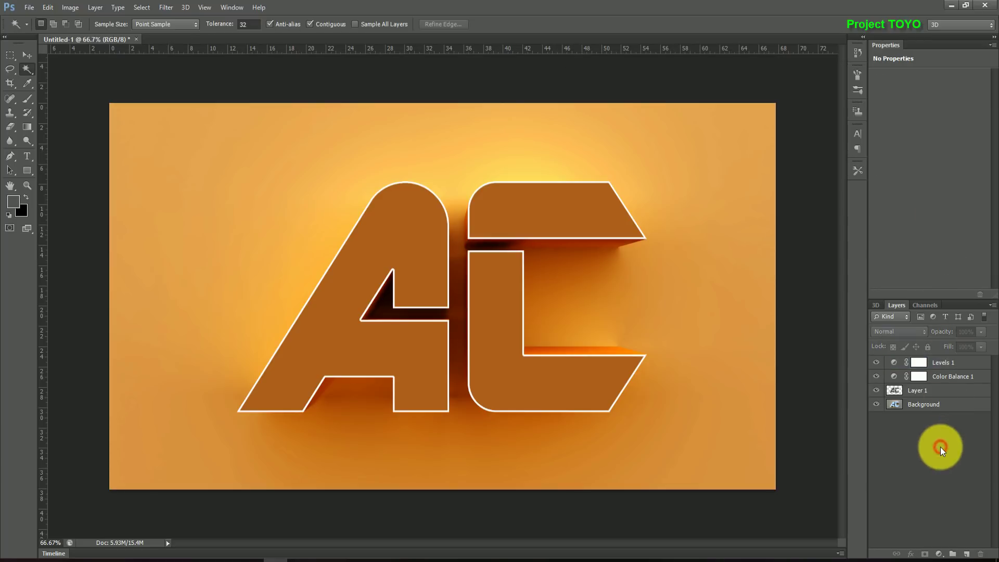
- Type the caption 'YOUR TEXT HERE' below the AC letters
left_click(957, 362)
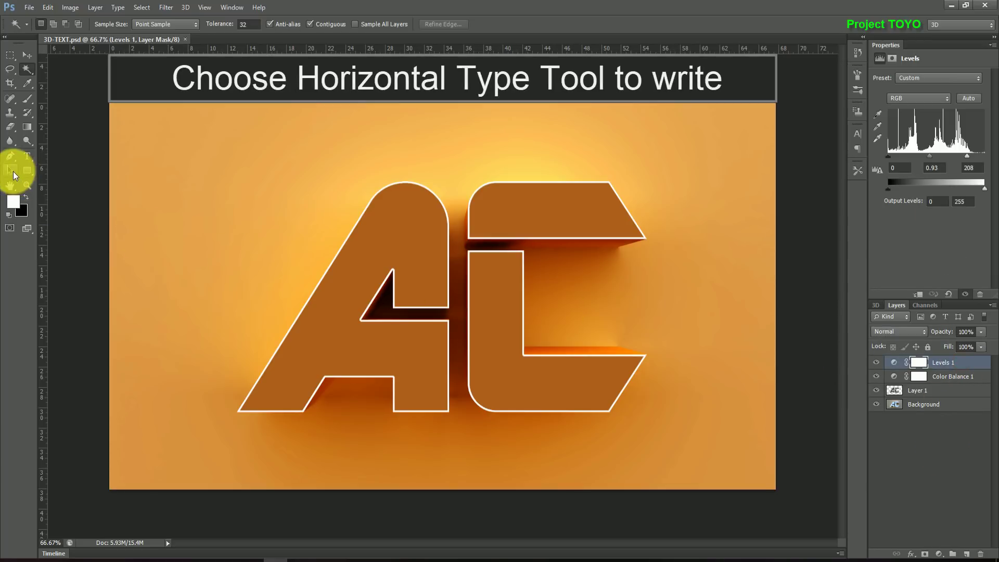
left_click(28, 156)
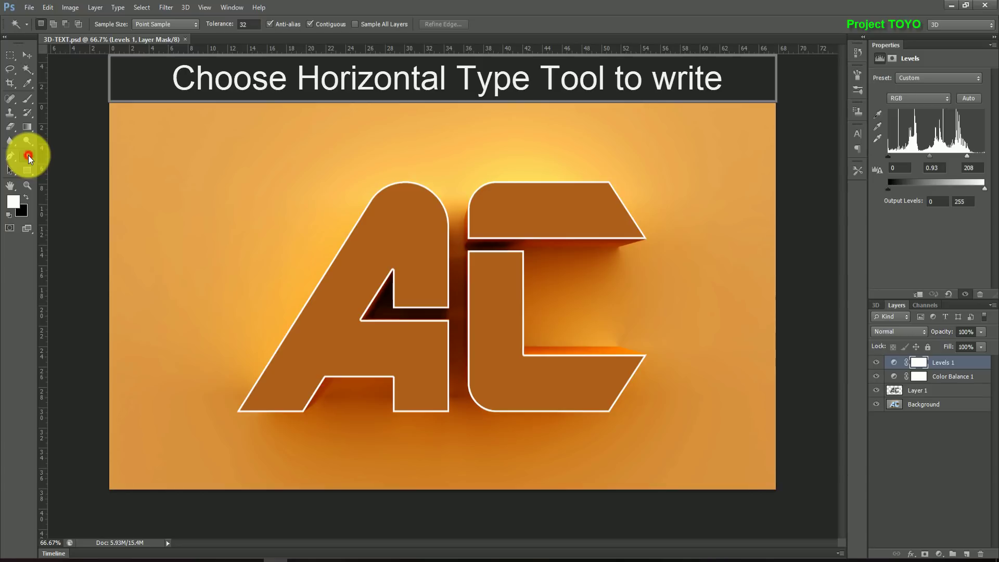
left_click(240, 442)
type("YOUR TE")
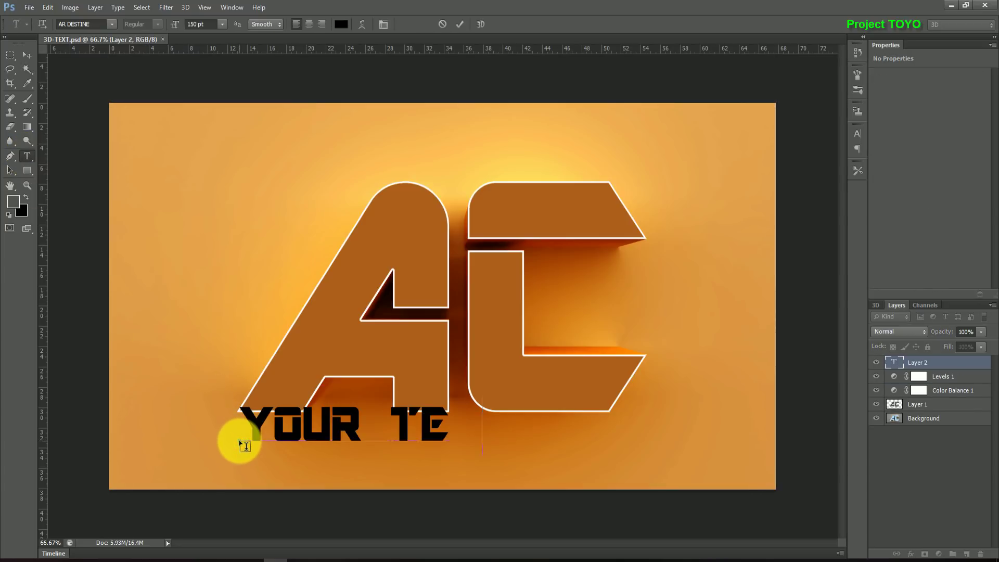
type("XT HERE")
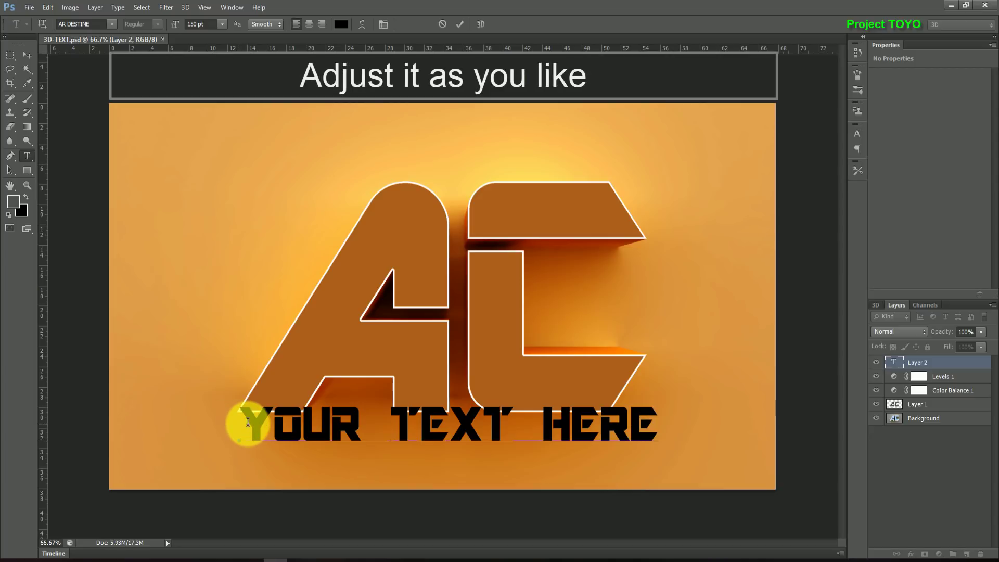
- Set the caption's font size to 50 pt
left_click_drag(243, 427, 660, 445)
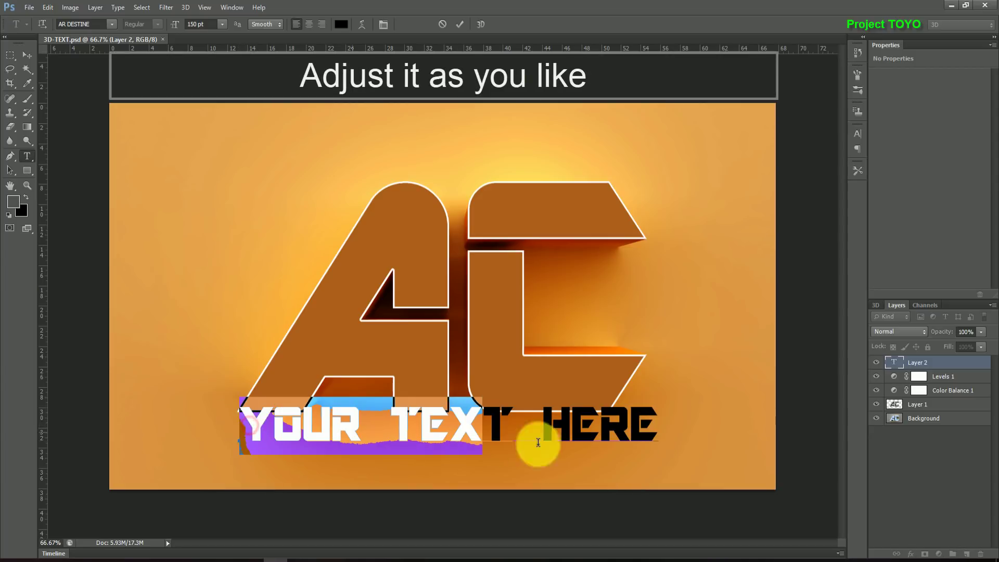
left_click(193, 25)
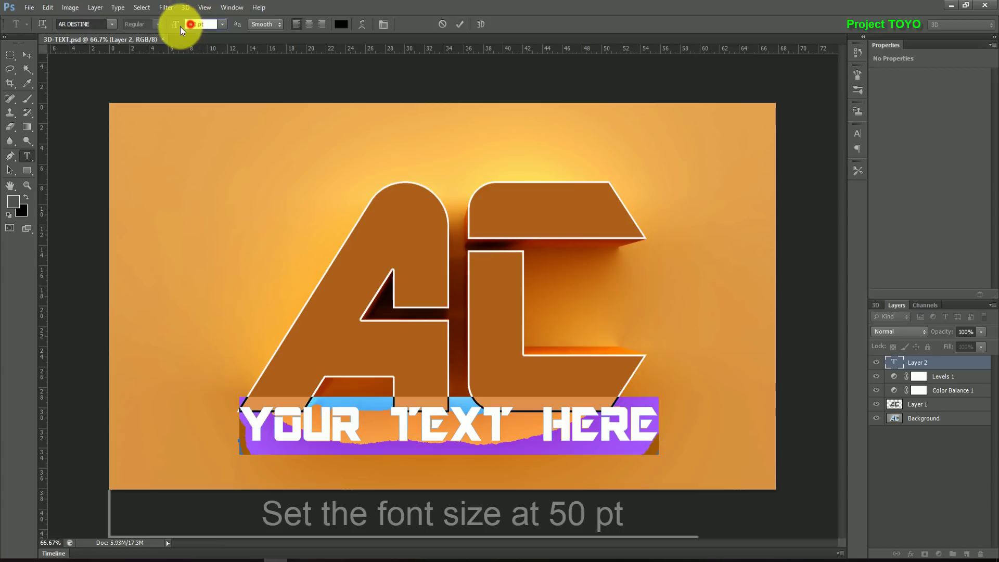
type("50")
key("Return")
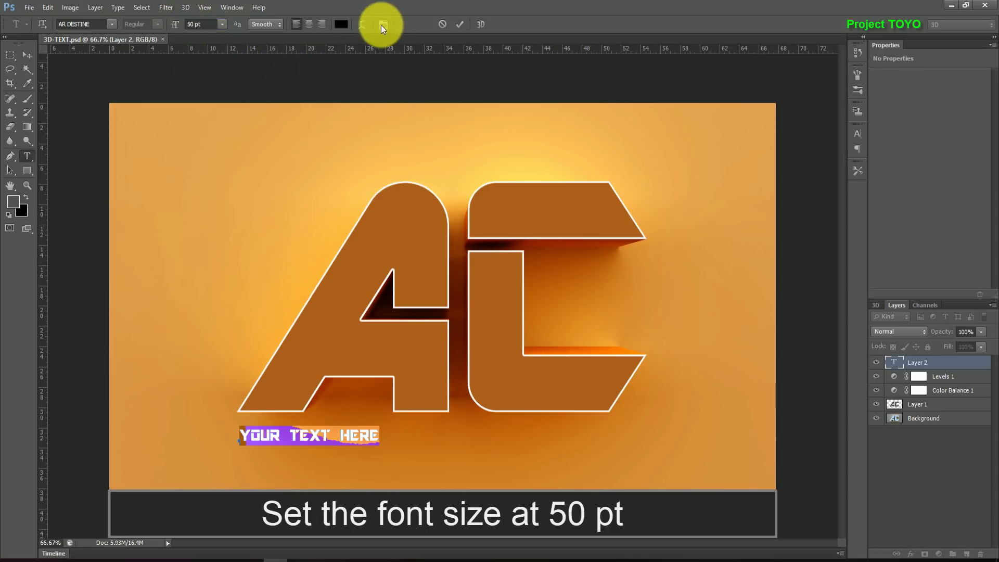
left_click(385, 24)
- Set the caption to 35 pt with 1800 tracking
key("ctrl+Return")
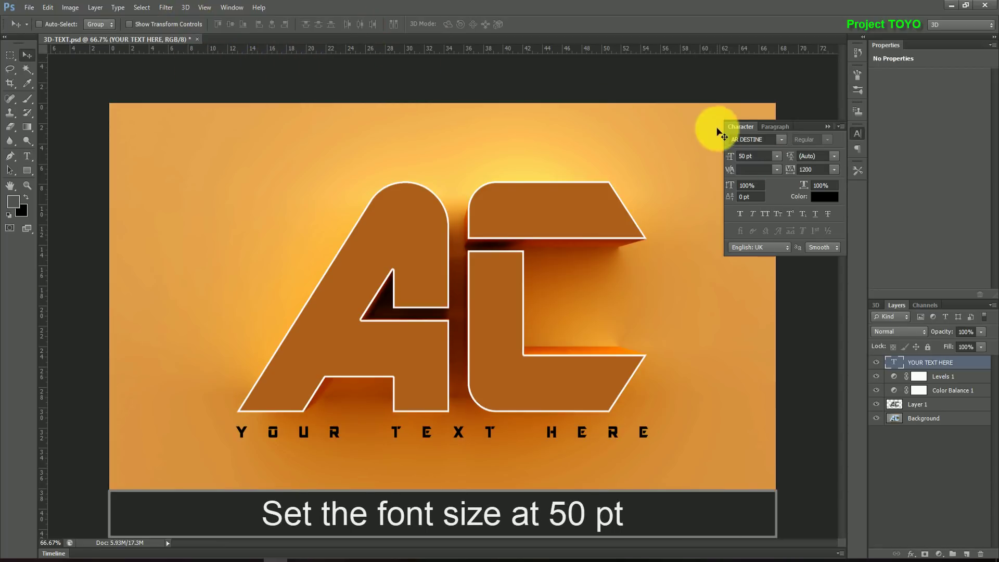
left_click(744, 155)
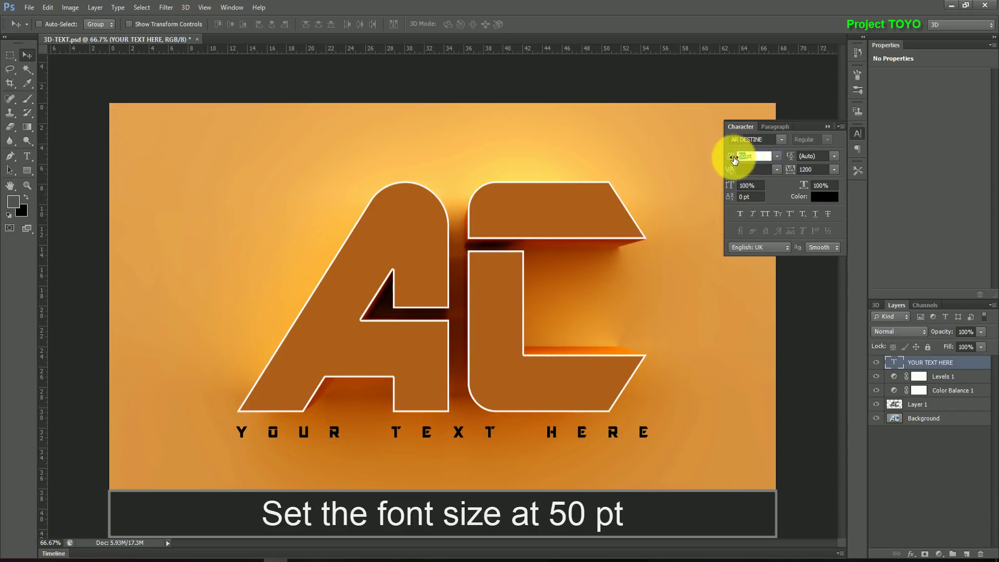
key("Return")
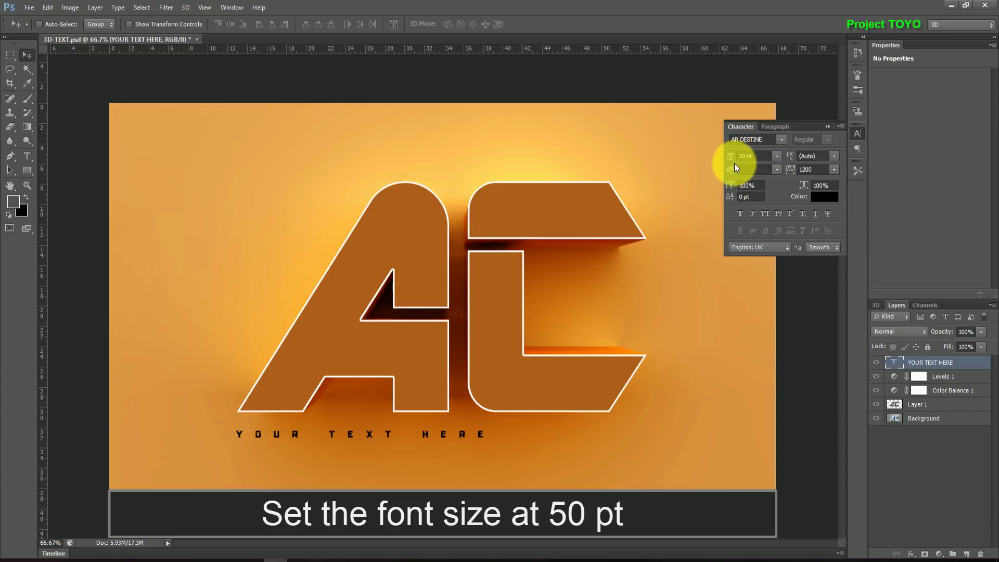
left_click(804, 171)
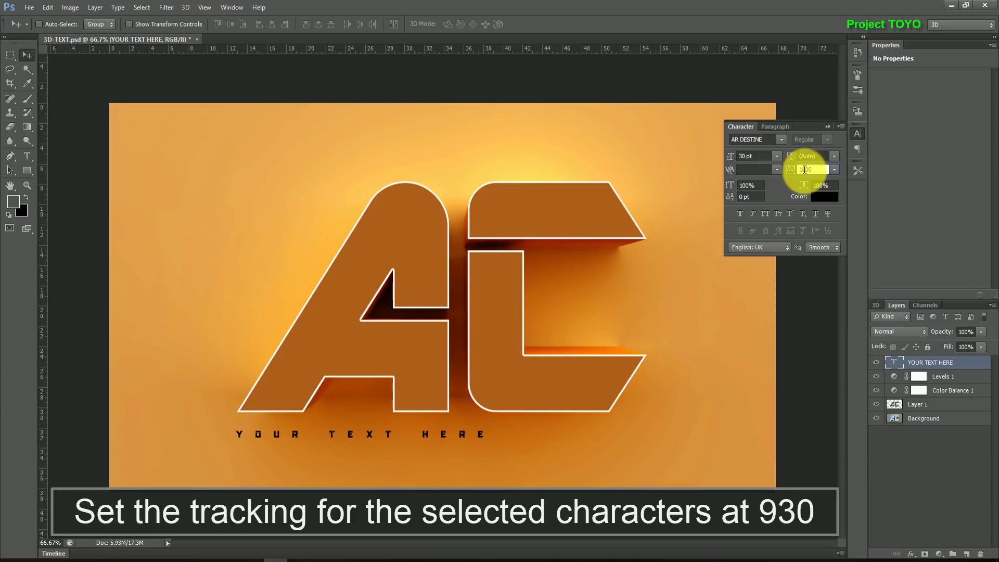
key("Return")
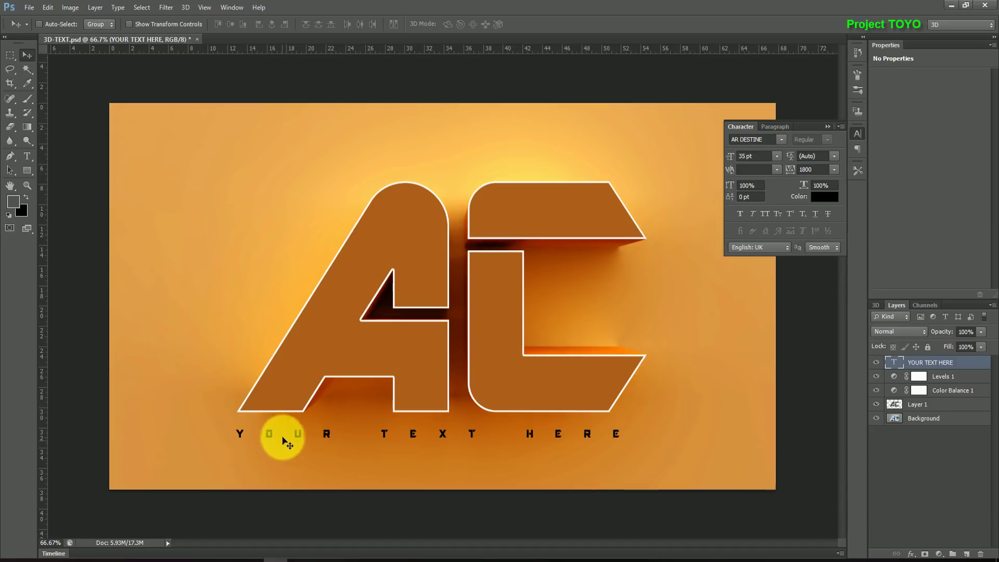
- Position the caption centred just below the AC letters
left_click_drag(275, 435, 276, 436)
left_click_drag(277, 430, 279, 428)
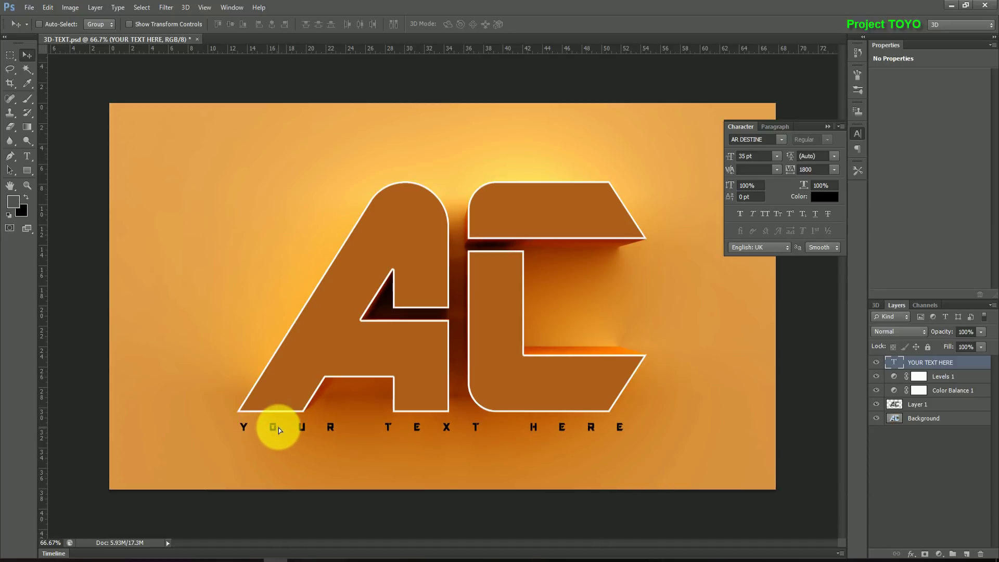
left_click(936, 479)
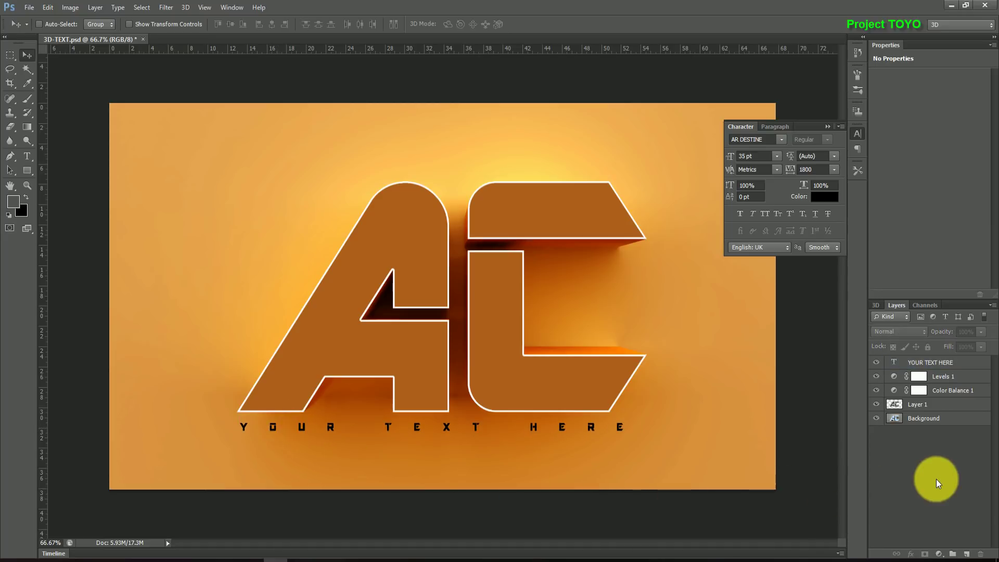
left_click(826, 126)
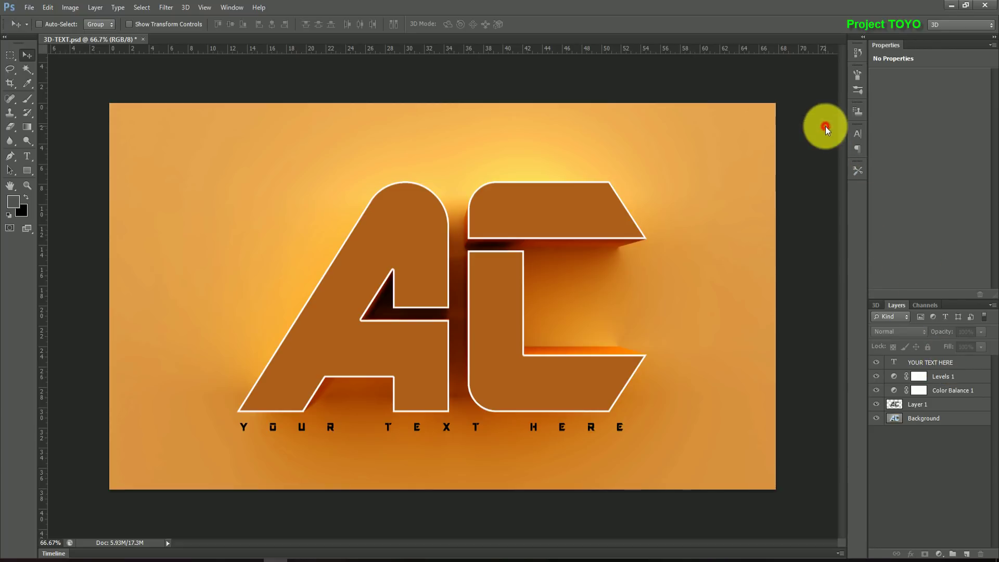
- Hide Layer 1, Magic Wand-select the white letter faces on Background, and add Layer 2
left_click(877, 407)
left_click(914, 422)
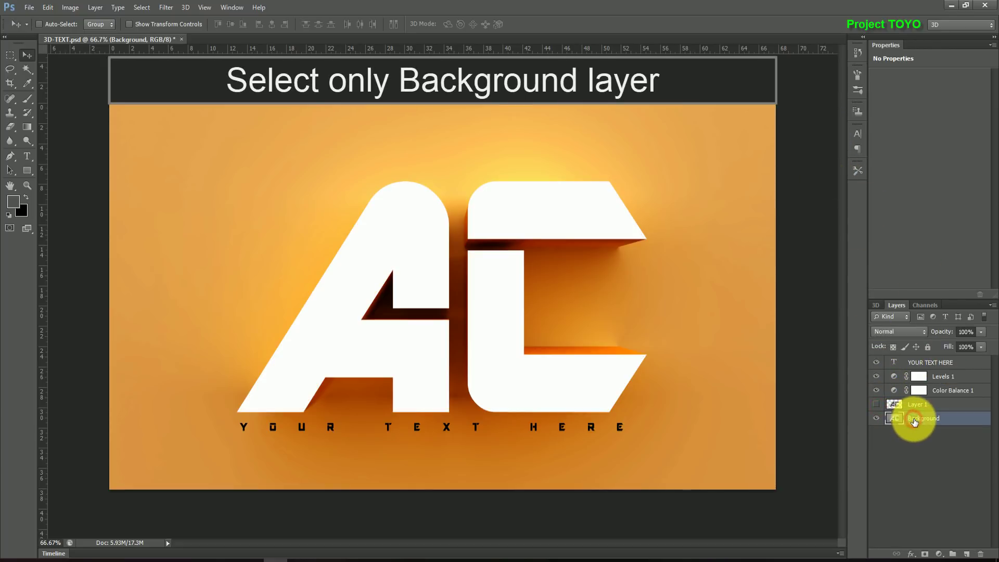
left_click(27, 69)
left_click(325, 337)
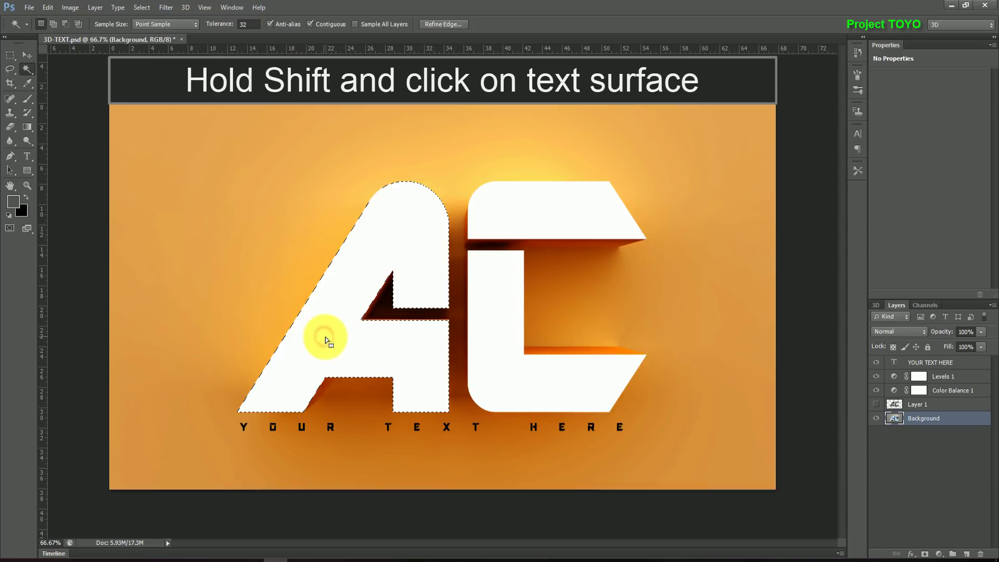
left_click(517, 372, "shift")
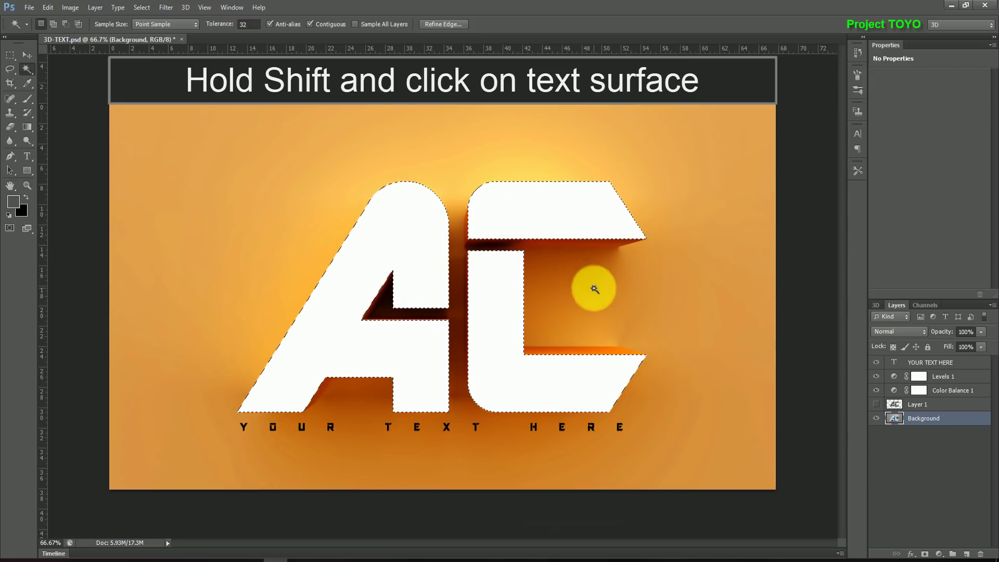
left_click(967, 555)
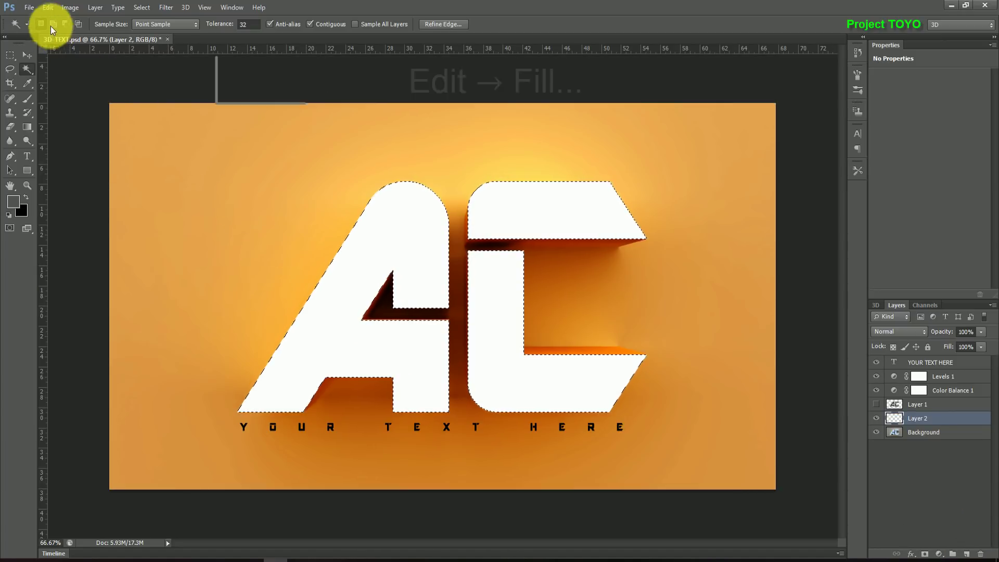
- Fill the letter faces on Layer 2 with the sampled dark brown, then deselect
left_click(48, 7)
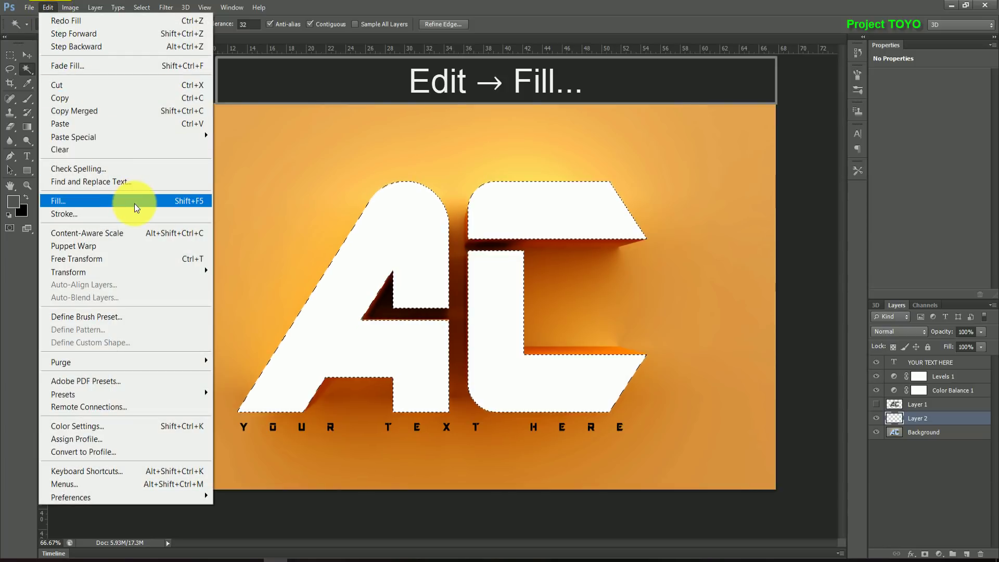
left_click(134, 204)
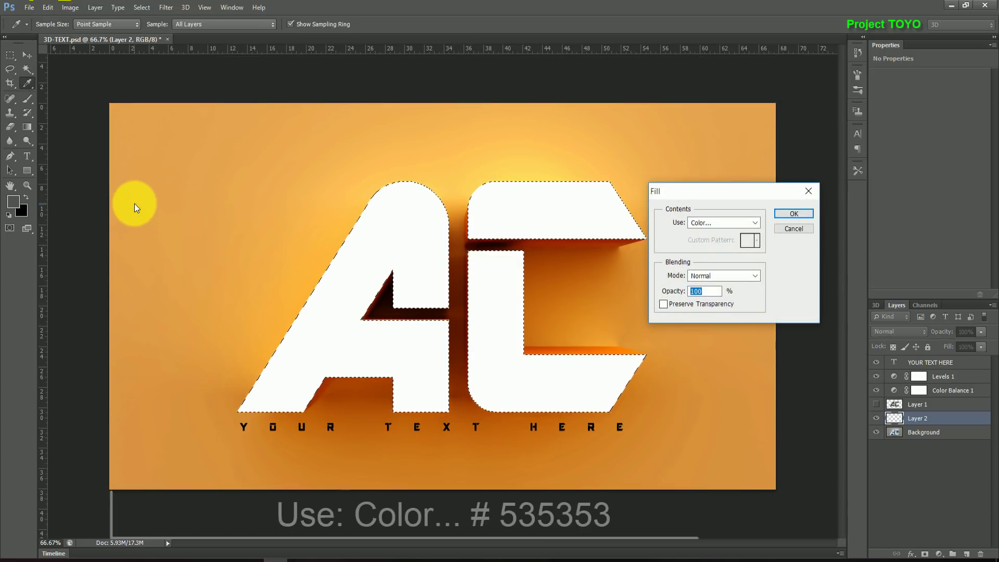
left_click(721, 226)
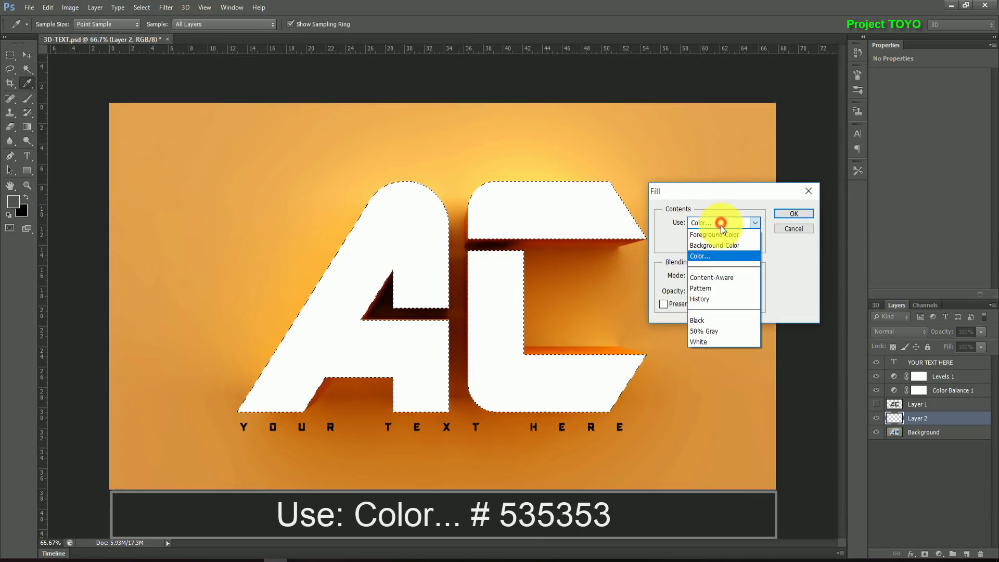
left_click(721, 254)
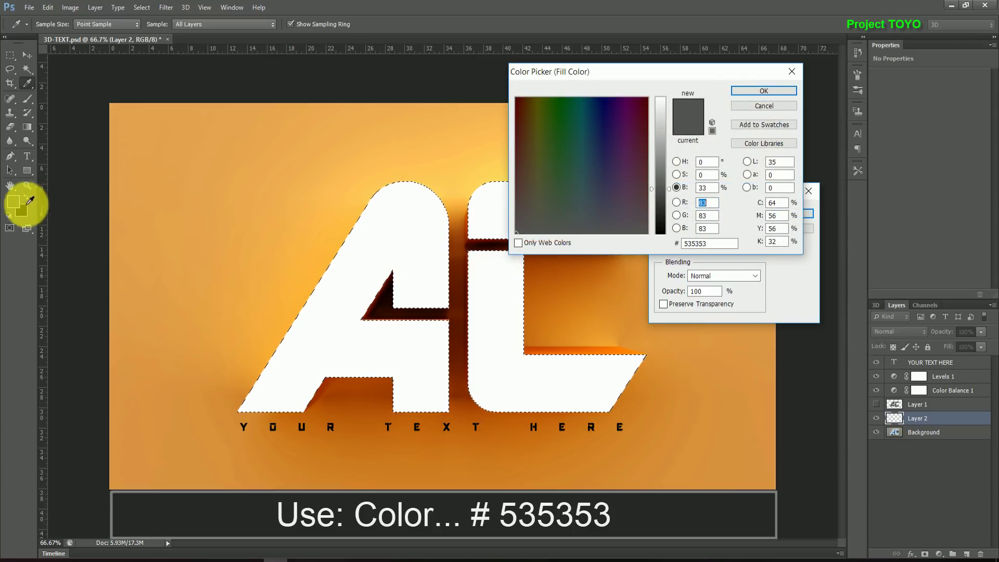
left_click(17, 201)
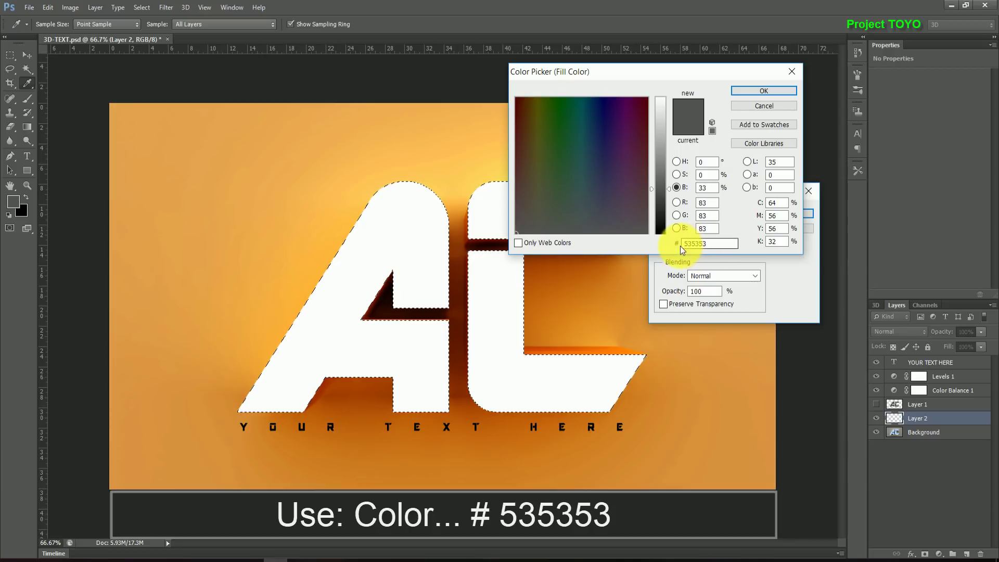
left_click(747, 93)
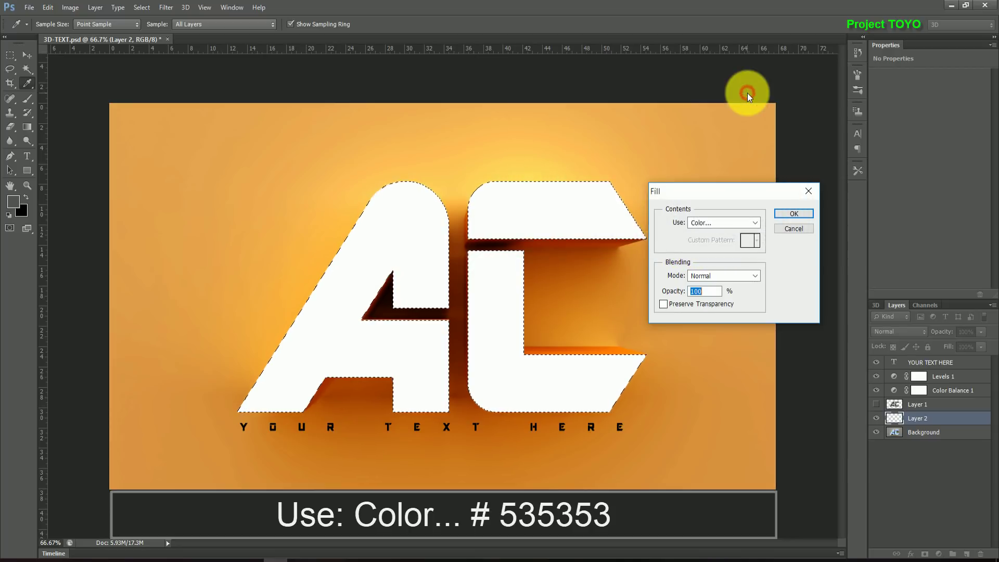
left_click(793, 213)
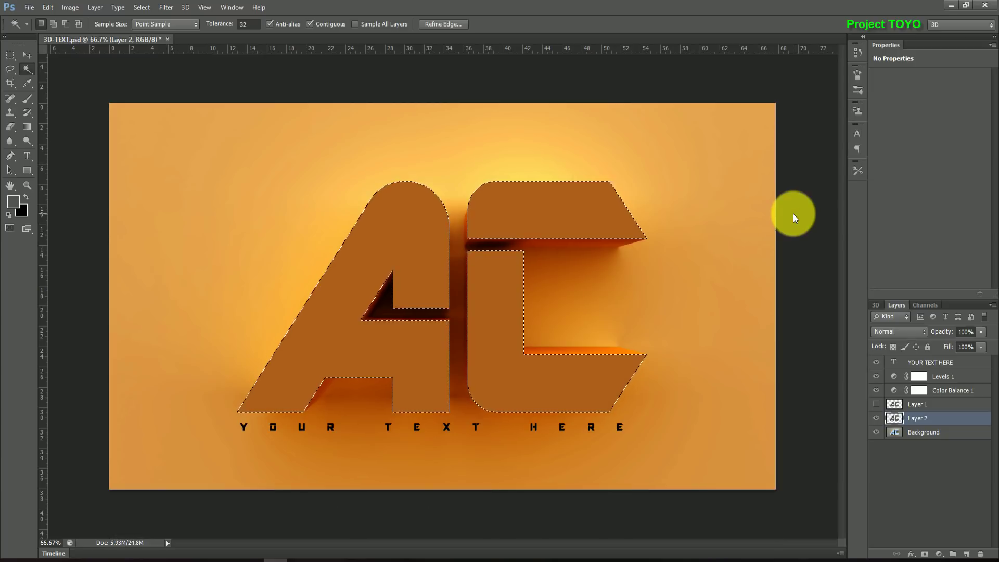
left_click(145, 10)
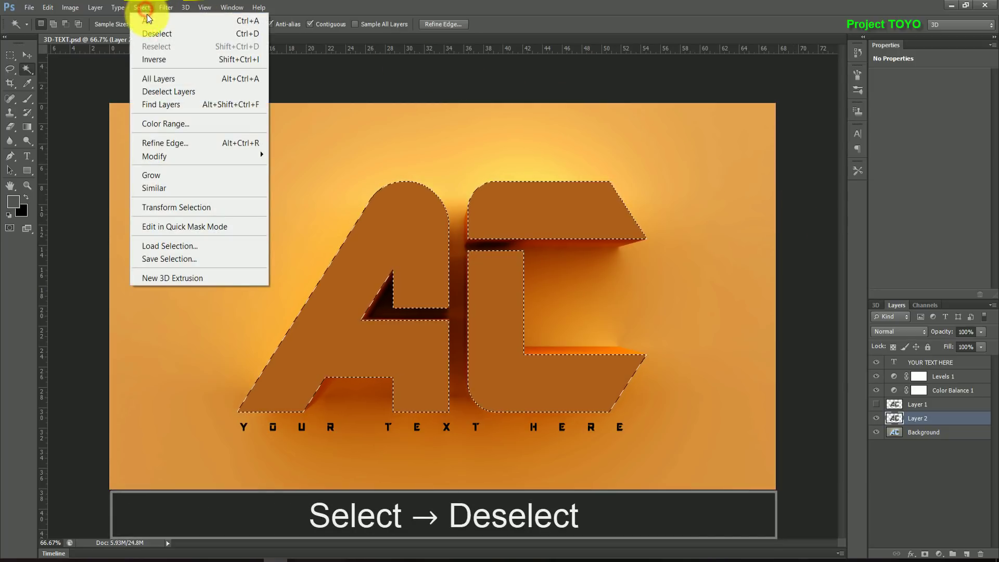
left_click(198, 38)
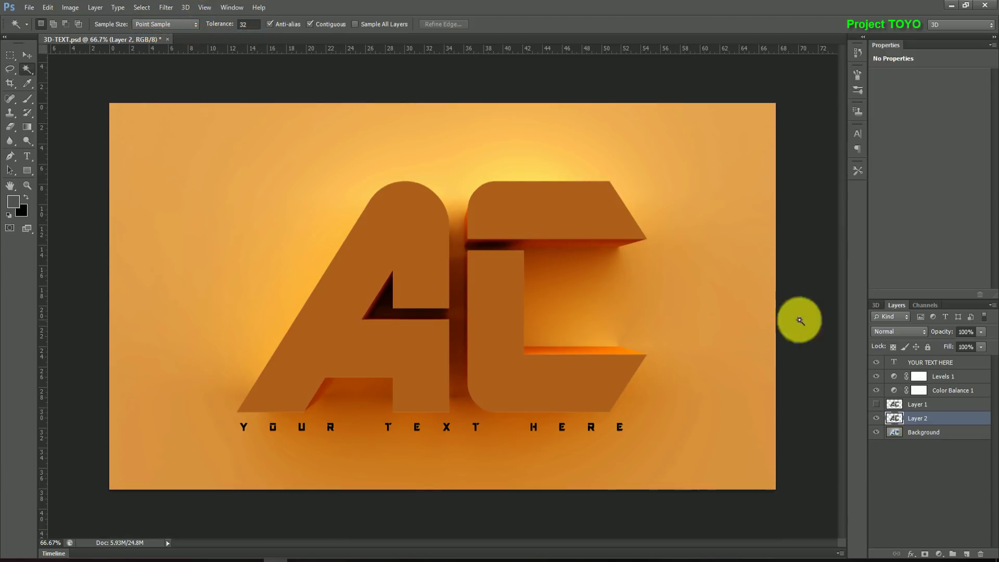
- Load Layer 2's AC letter shapes as a selection and contract it by 2 pixels
left_click(897, 419, "ctrl")
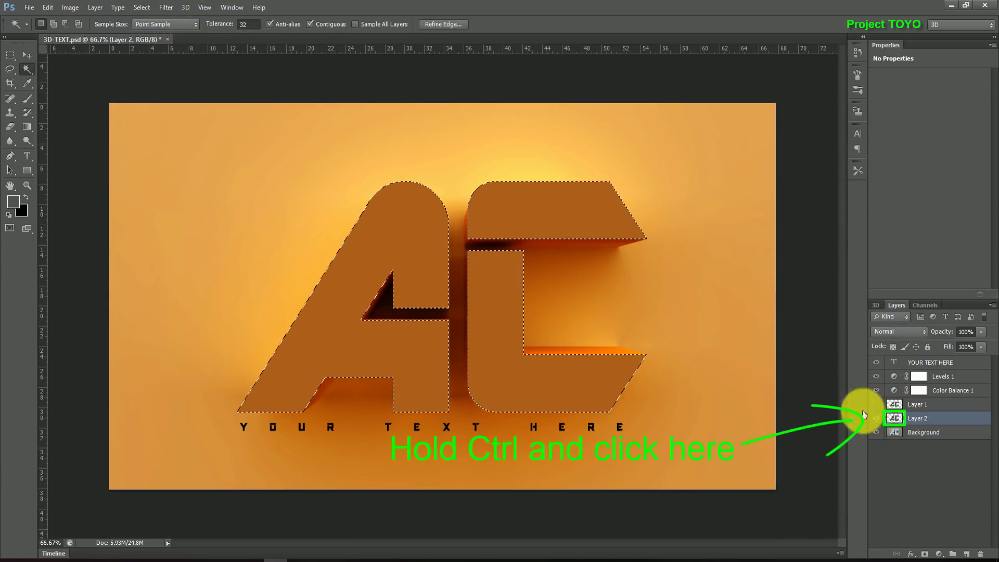
left_click(142, 8)
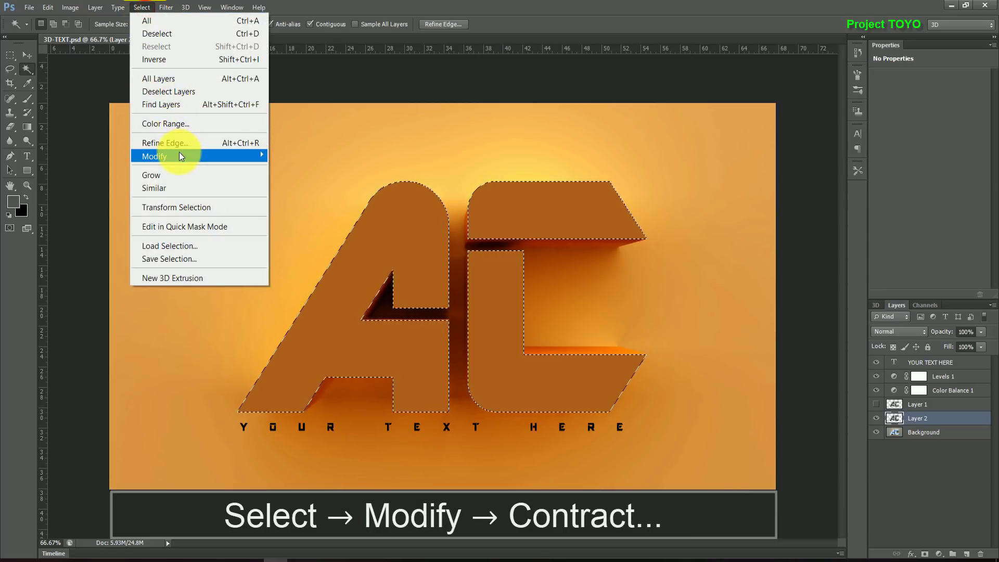
mouse_move(199, 156)
left_click(317, 195)
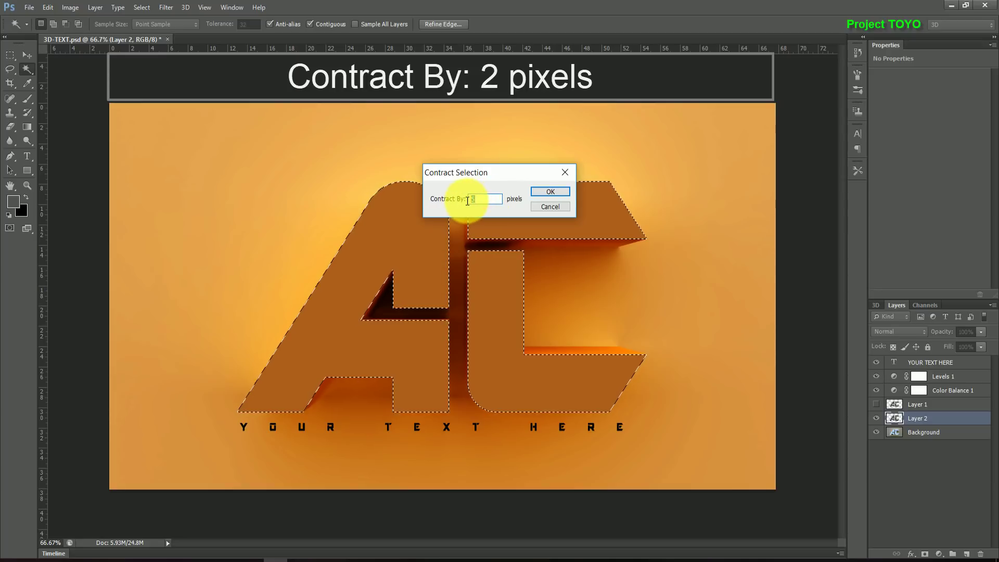
left_click(545, 190)
- Invert the selection to trim the 2-pixel edge, then deselect everything
left_click(141, 7)
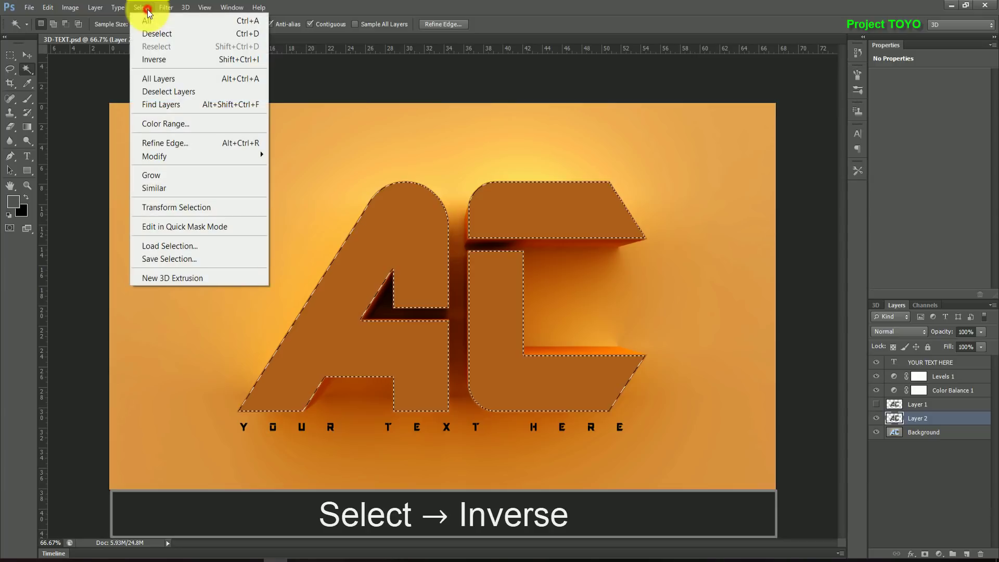
left_click(176, 61)
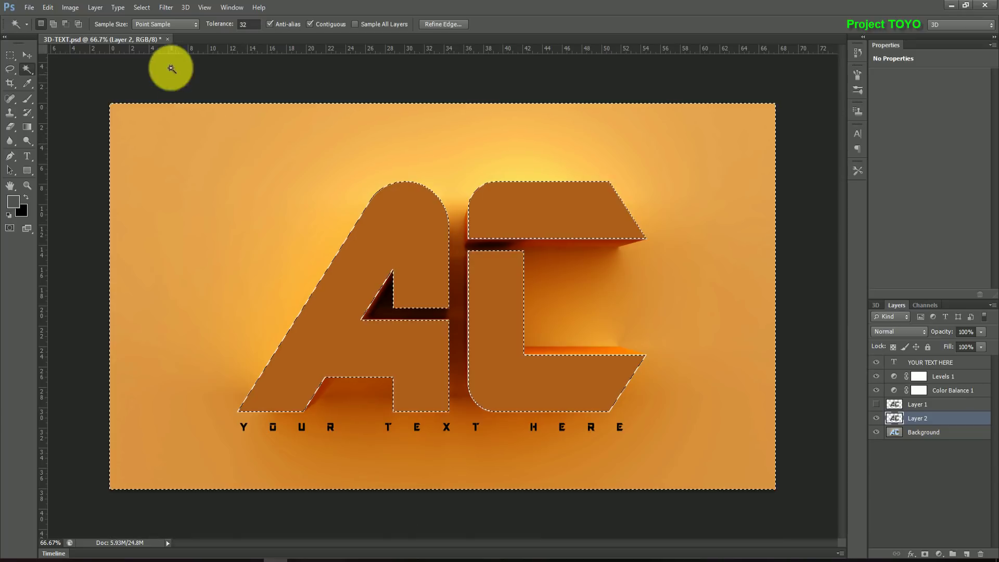
left_click(145, 6)
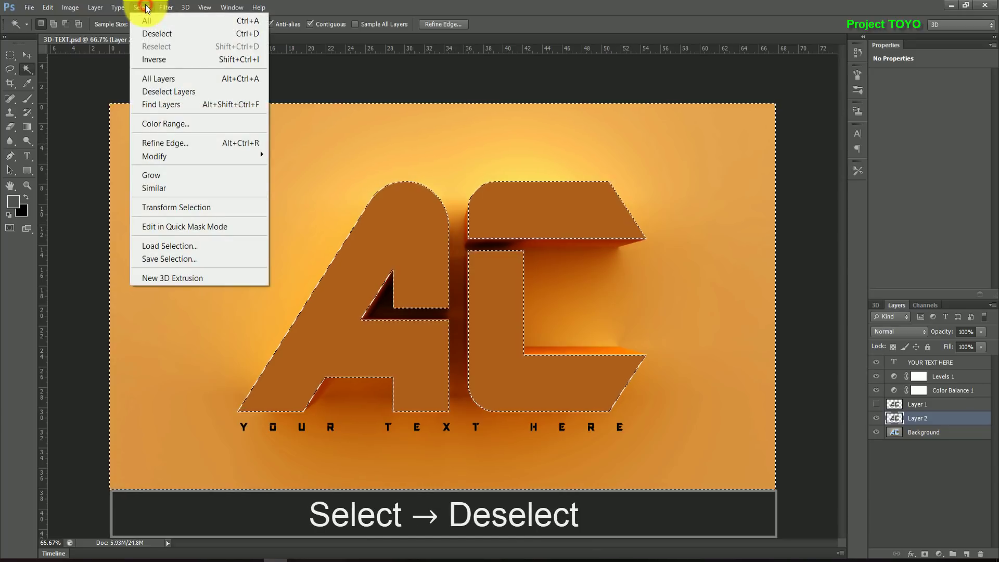
left_click(188, 34)
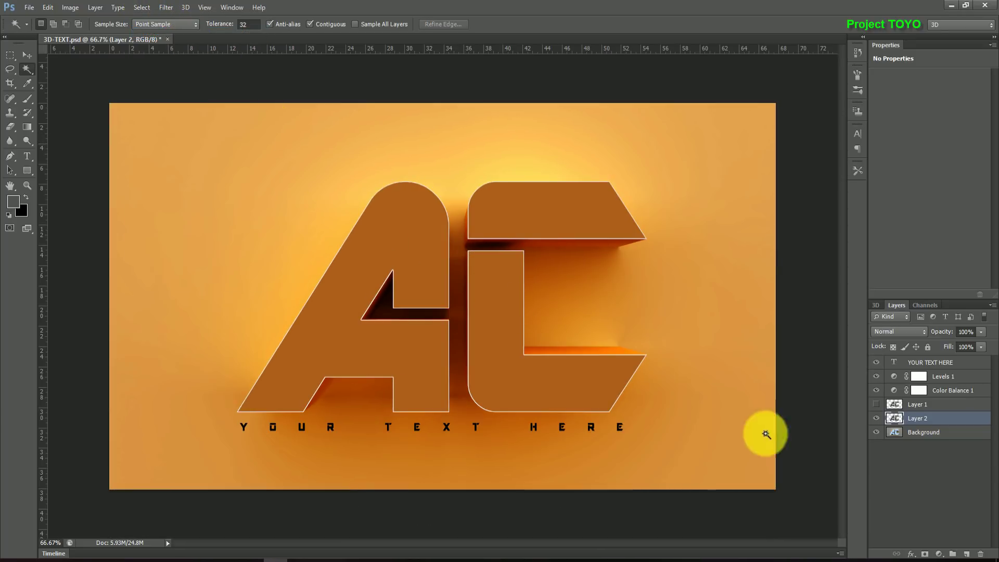